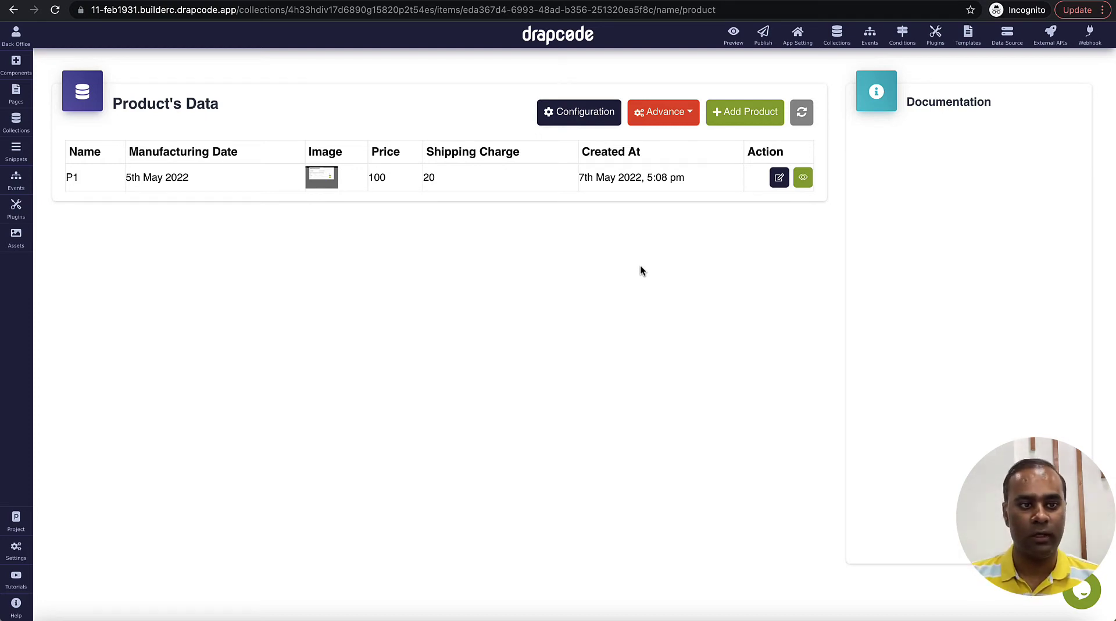
- Open the Product collection's Derived Fields tab after checking its Fields and Product Data
left_click(589, 116)
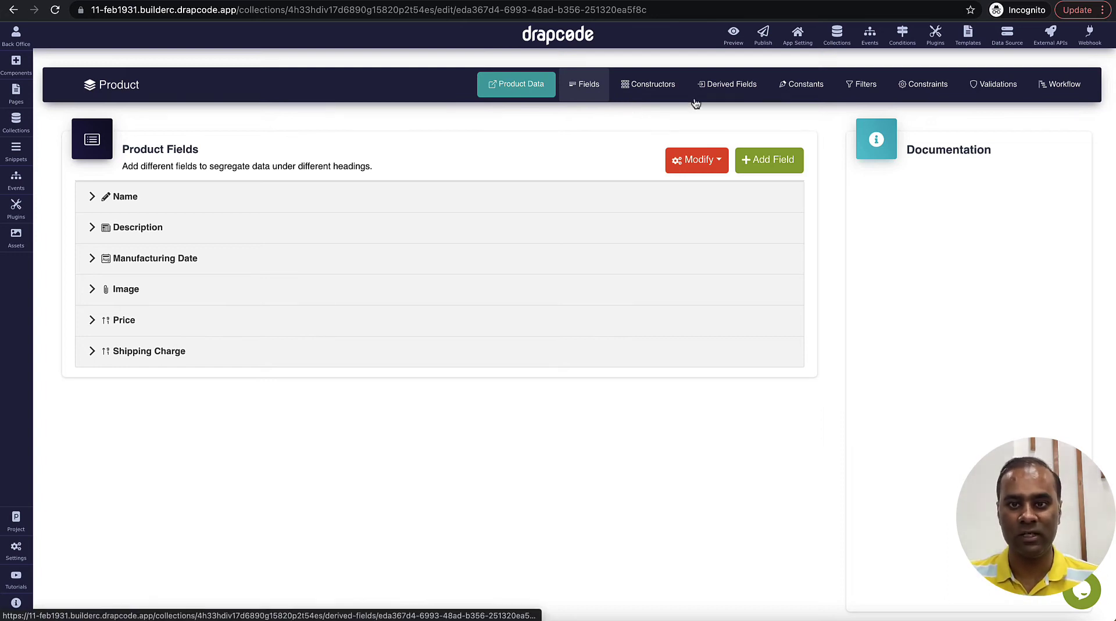
left_click(520, 88)
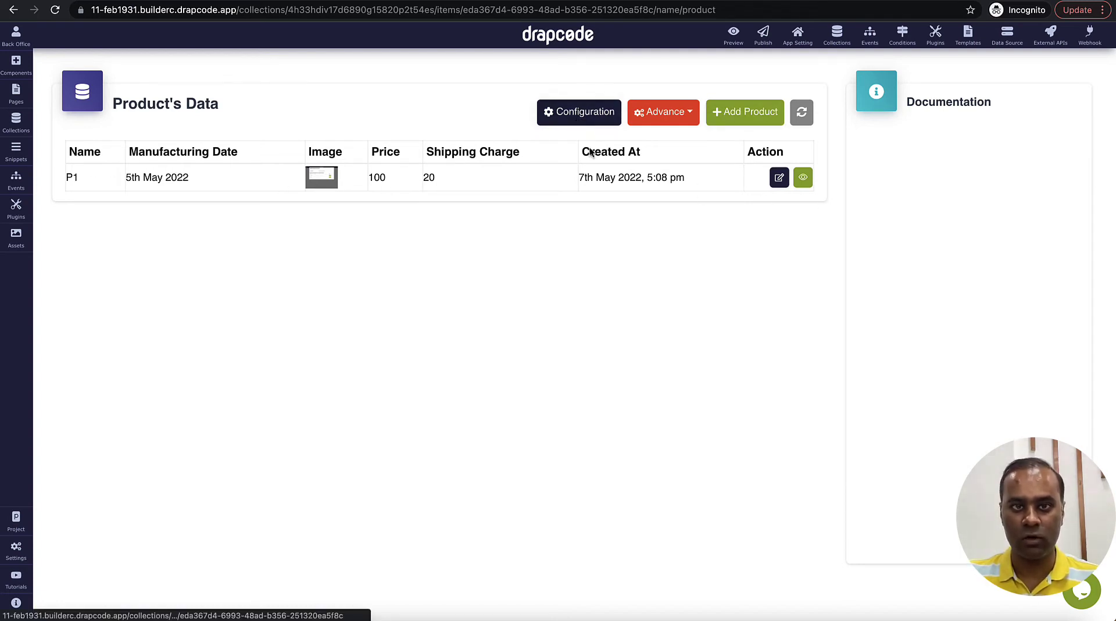
key("super+bracketleft")
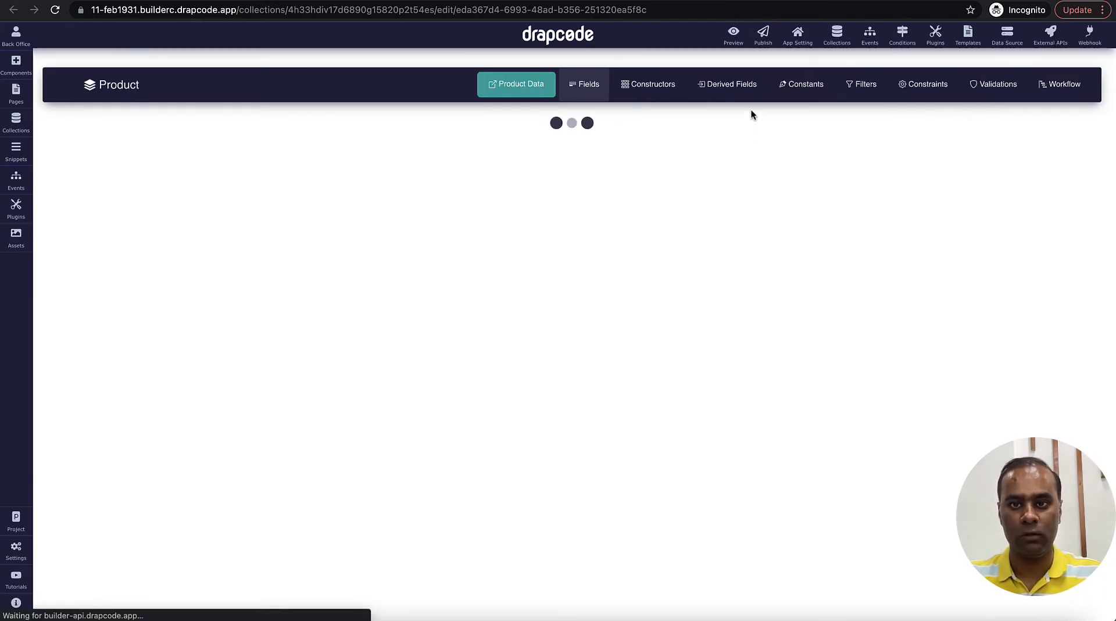
left_click(722, 88)
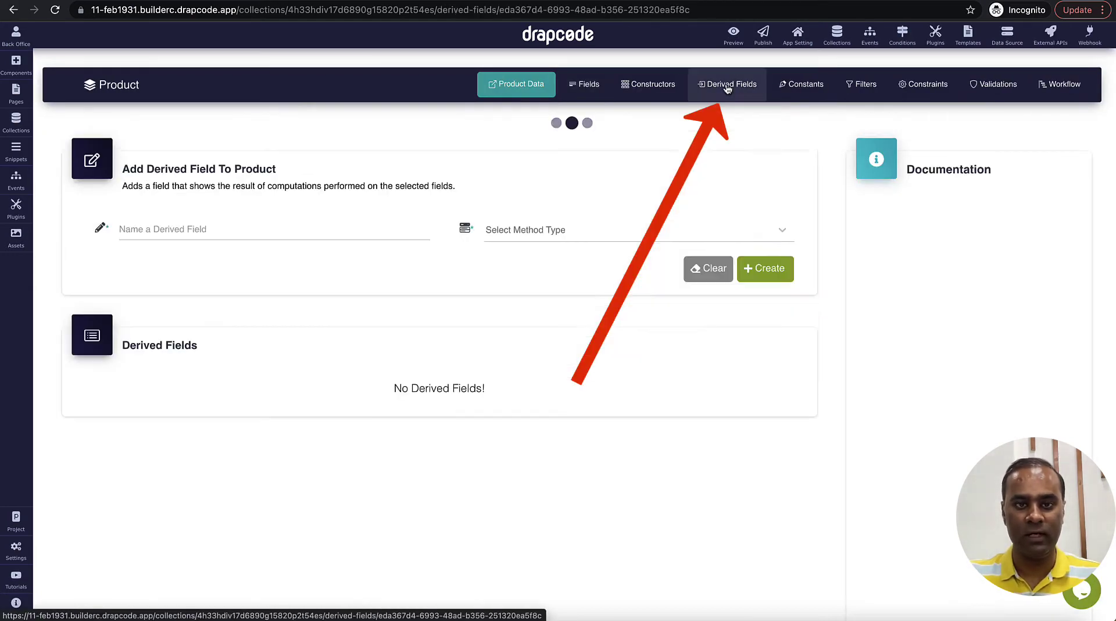
- Name the new derived field Tax and set its method type to Custom Calculation
left_click(334, 211)
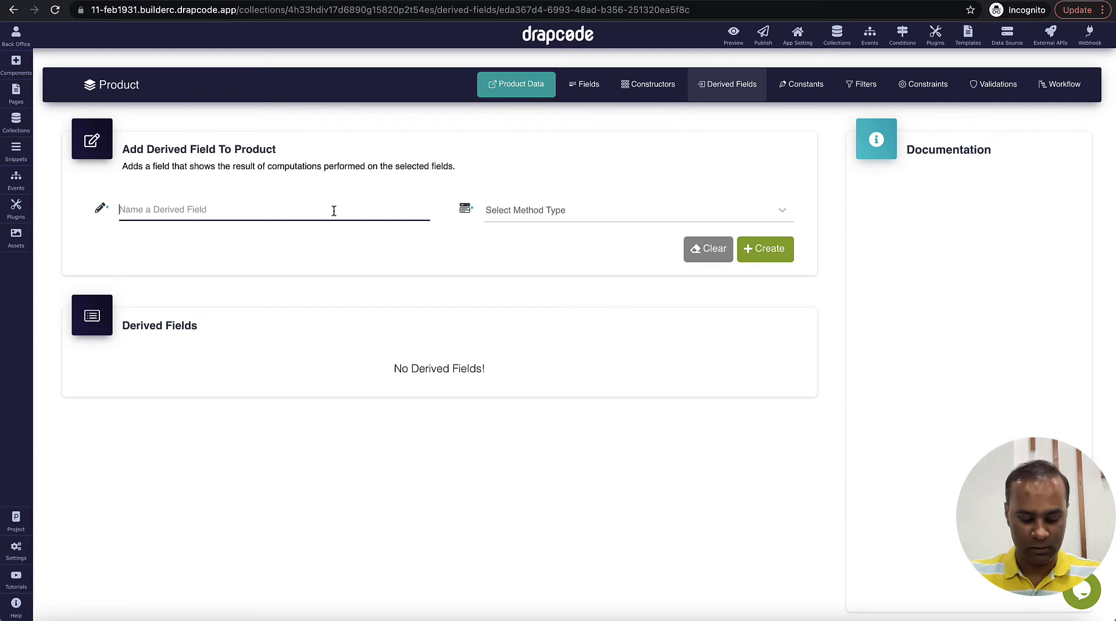
type("T")
key("BackSpace")
type("Tax")
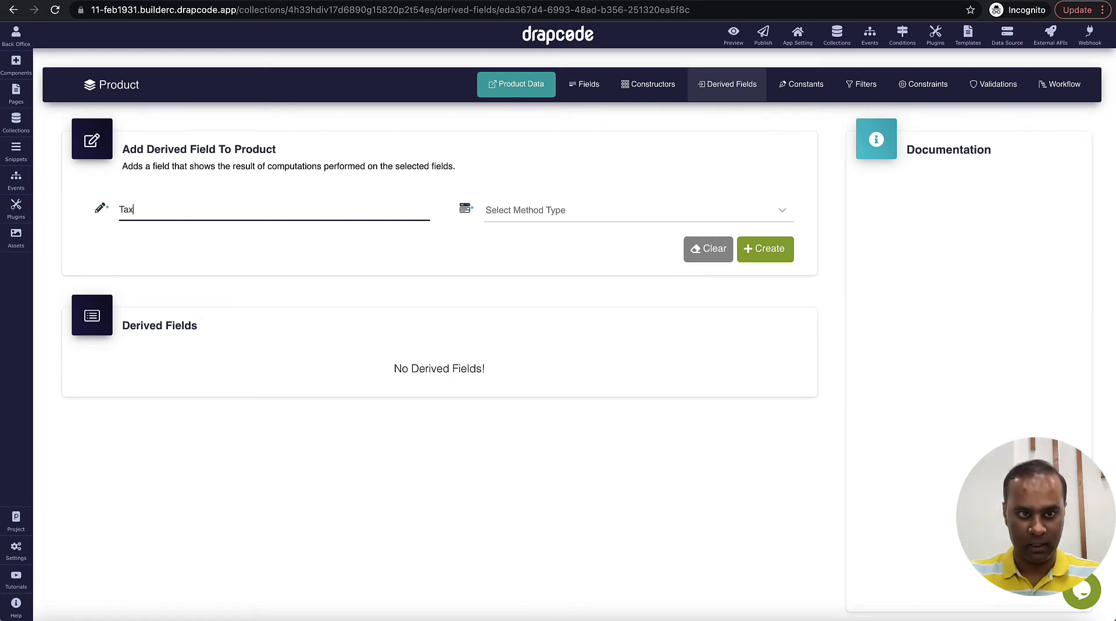
left_click(532, 211)
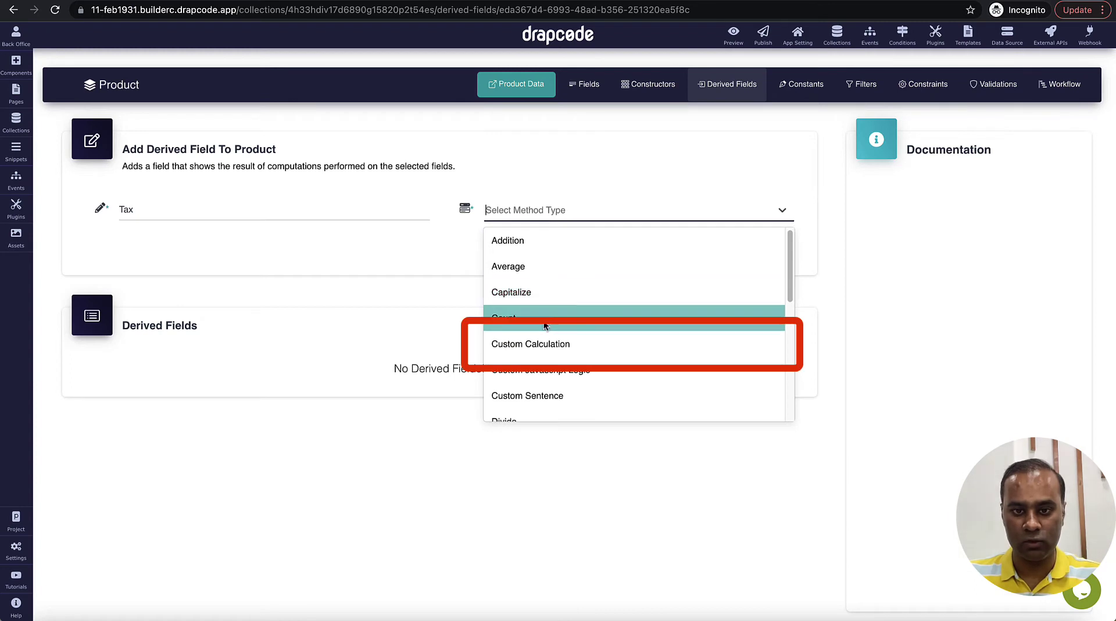
left_click(538, 343)
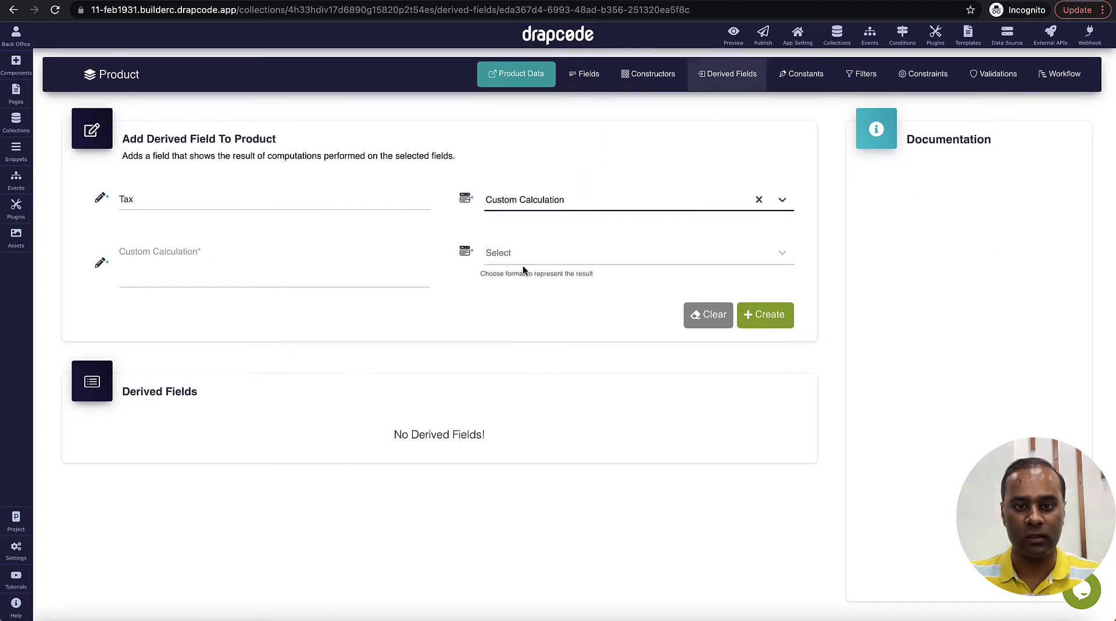
left_click(398, 264)
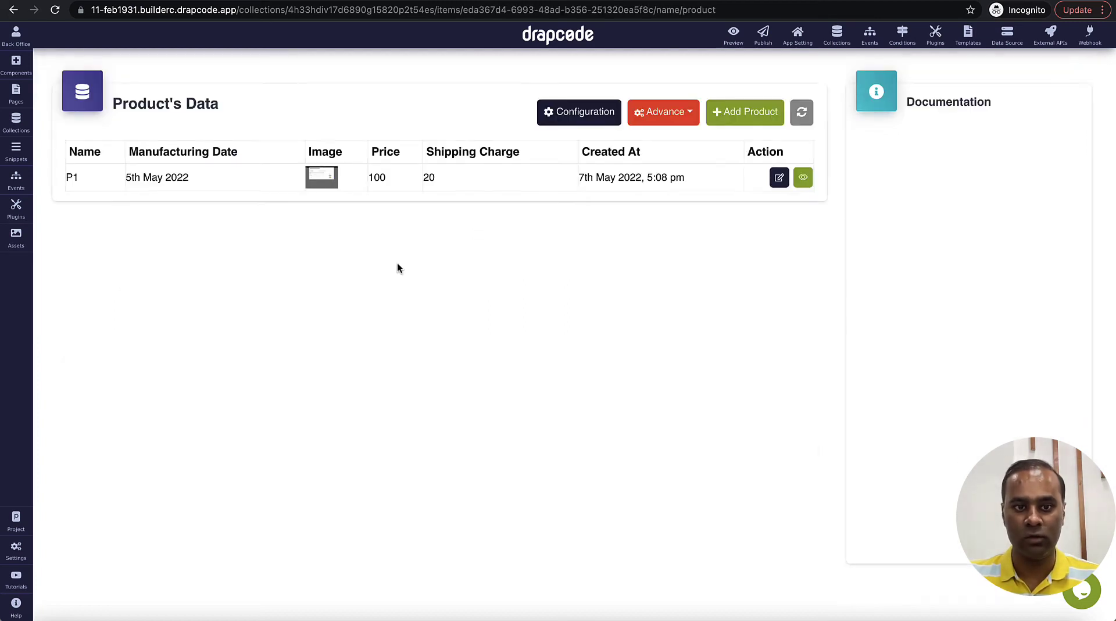
- View P1's record details and pick out the price field's key name
left_click(805, 179)
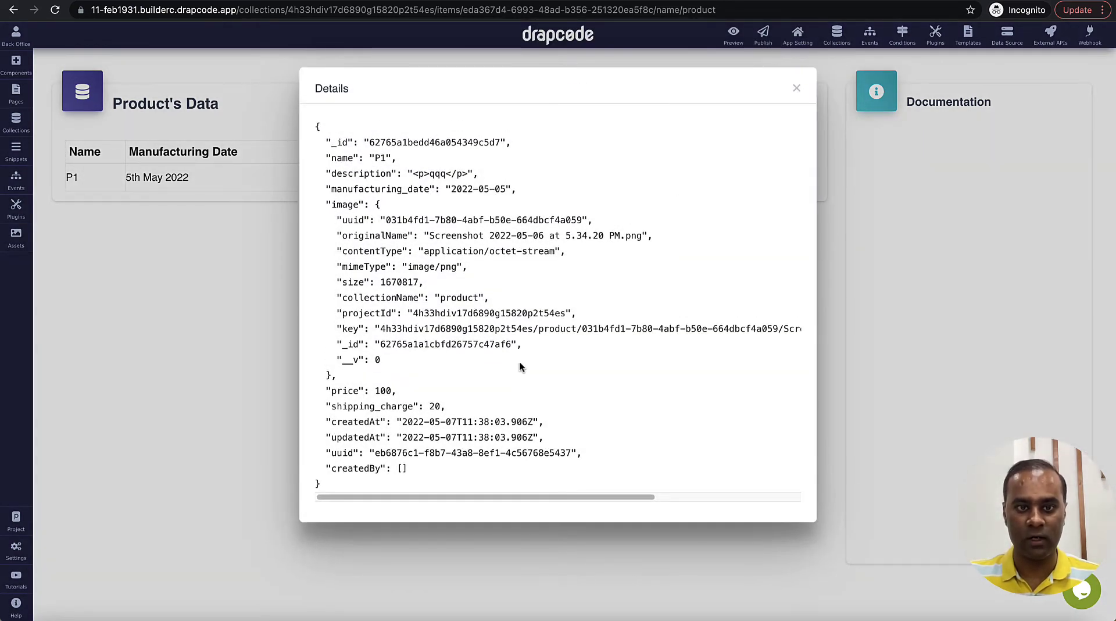
double_click(340, 391)
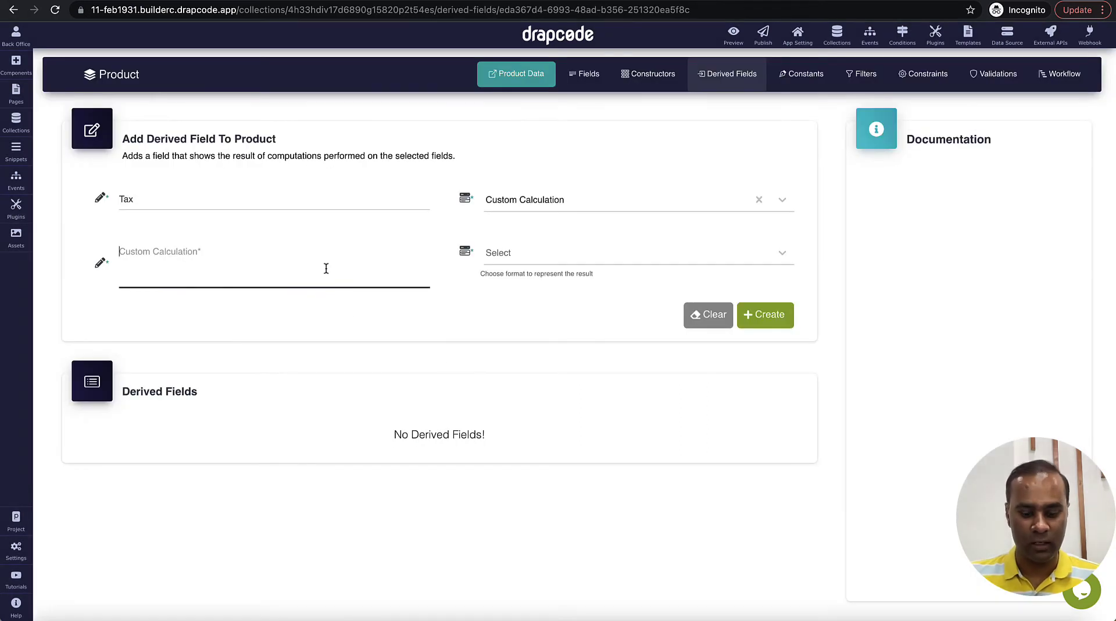
- Enter {{price}}*0.25 as the Tax custom calculation formula
left_click(326, 268)
type("{{}}")
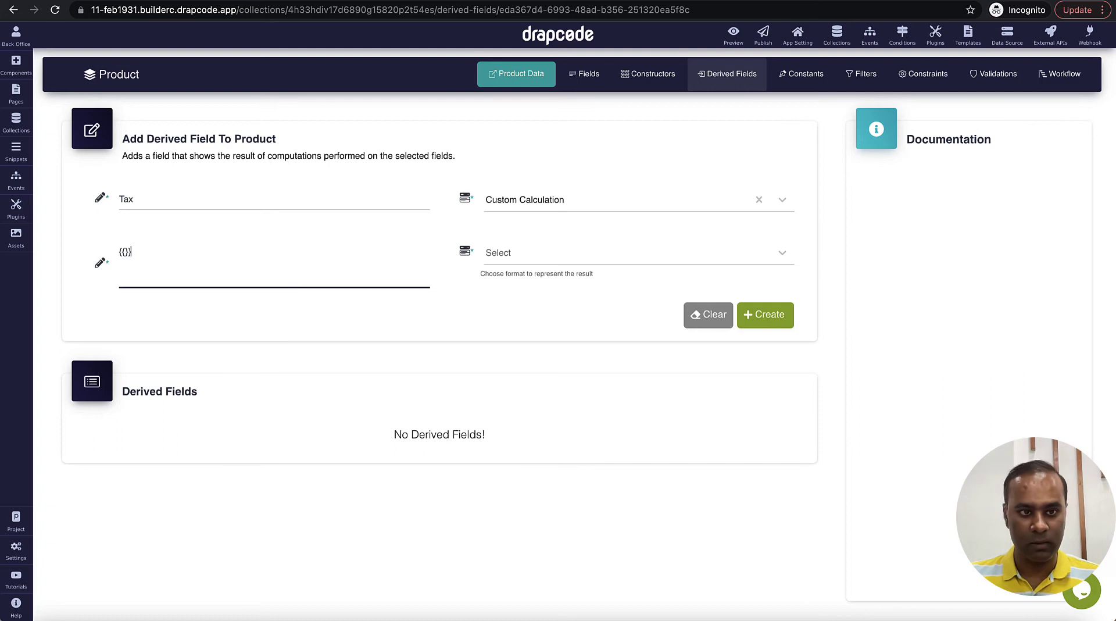
left_click(125, 252)
type("price")
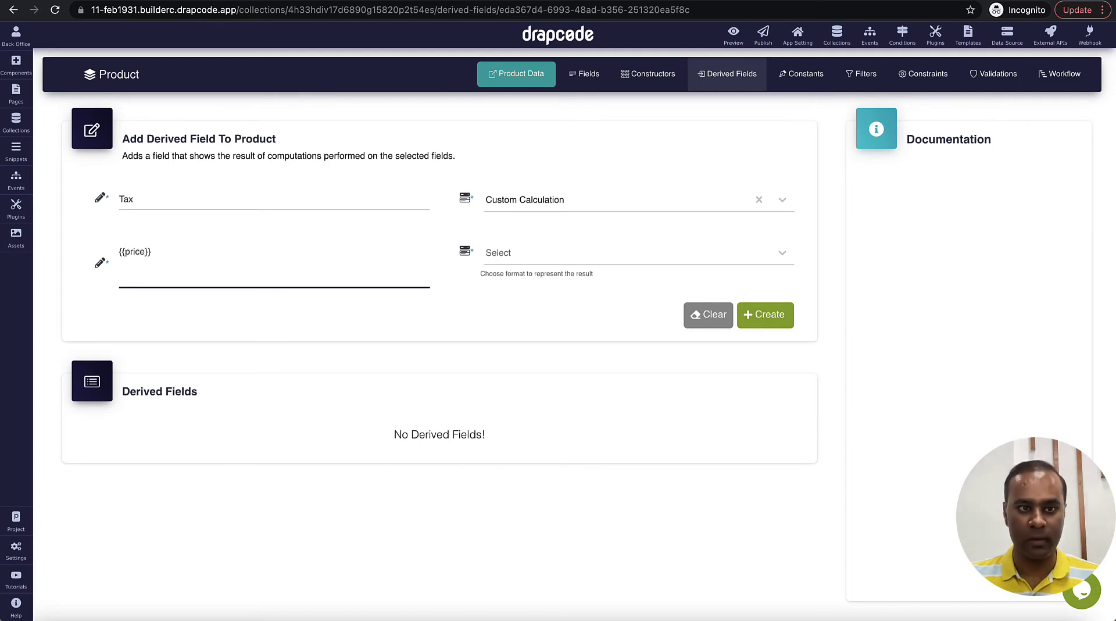
key("ctrl+a")
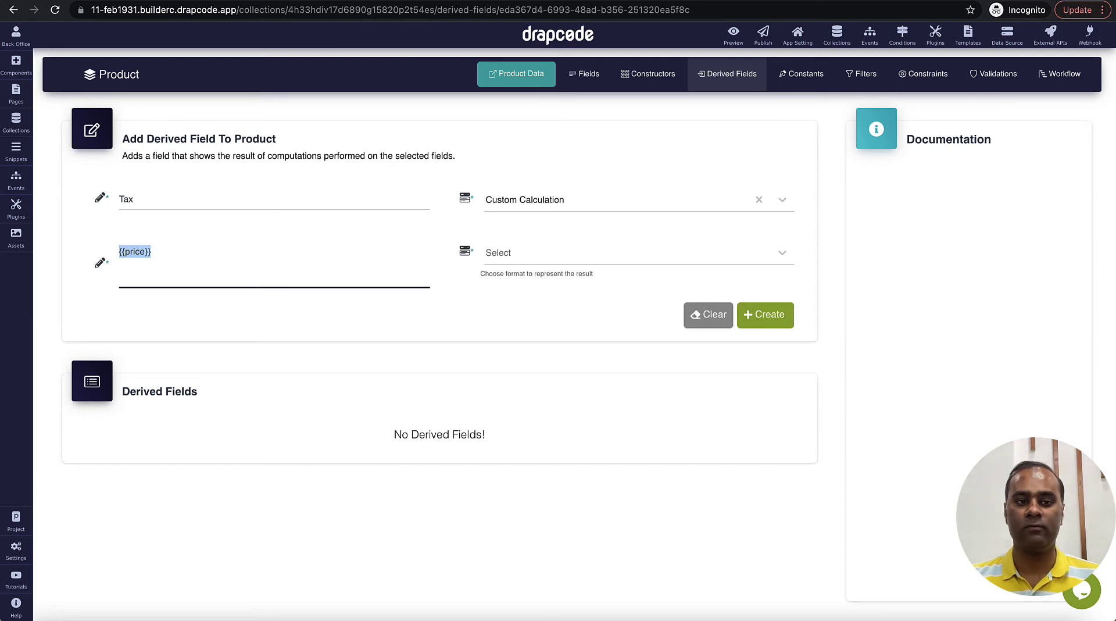
left_click(152, 251)
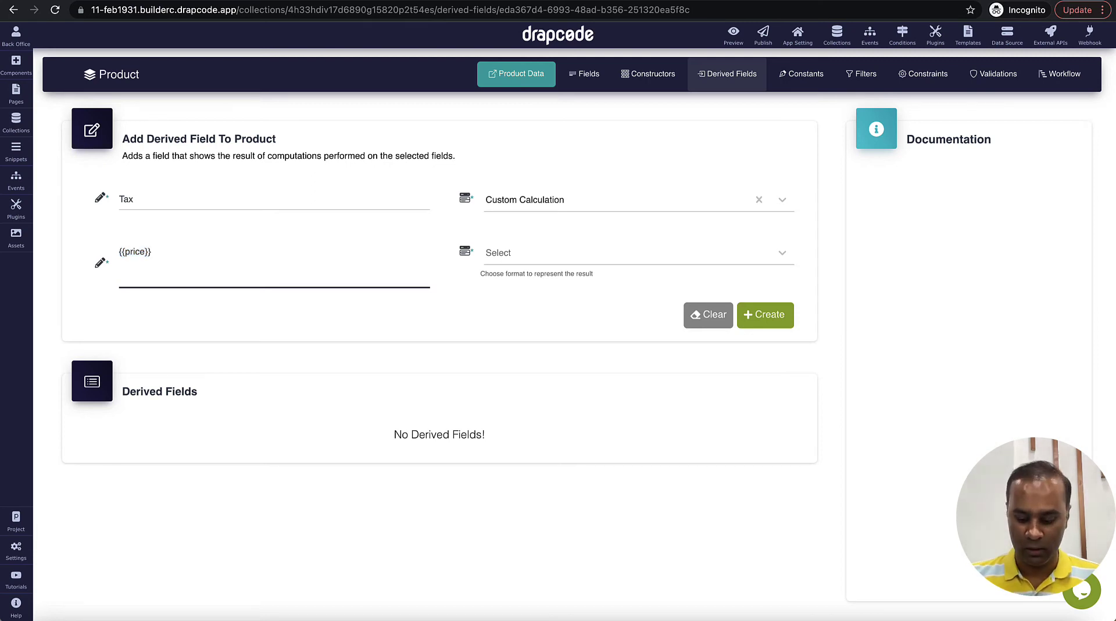
type("*0.25")
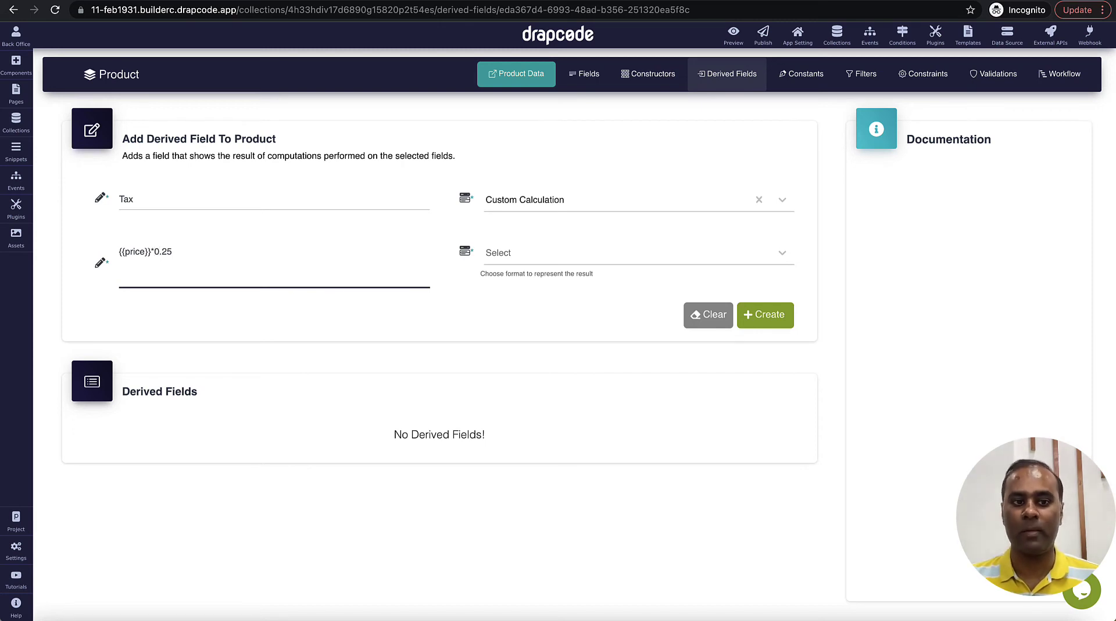
- Choose the 00.00 number format and create the Tax derived field
left_click(694, 255)
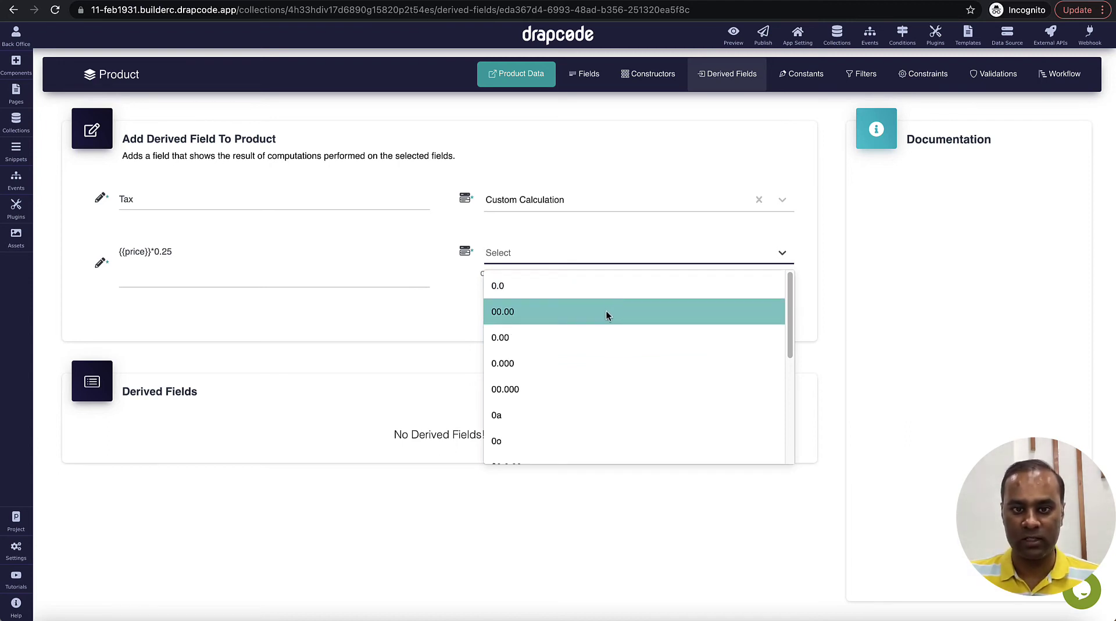
scroll(594, 350, "down", 4)
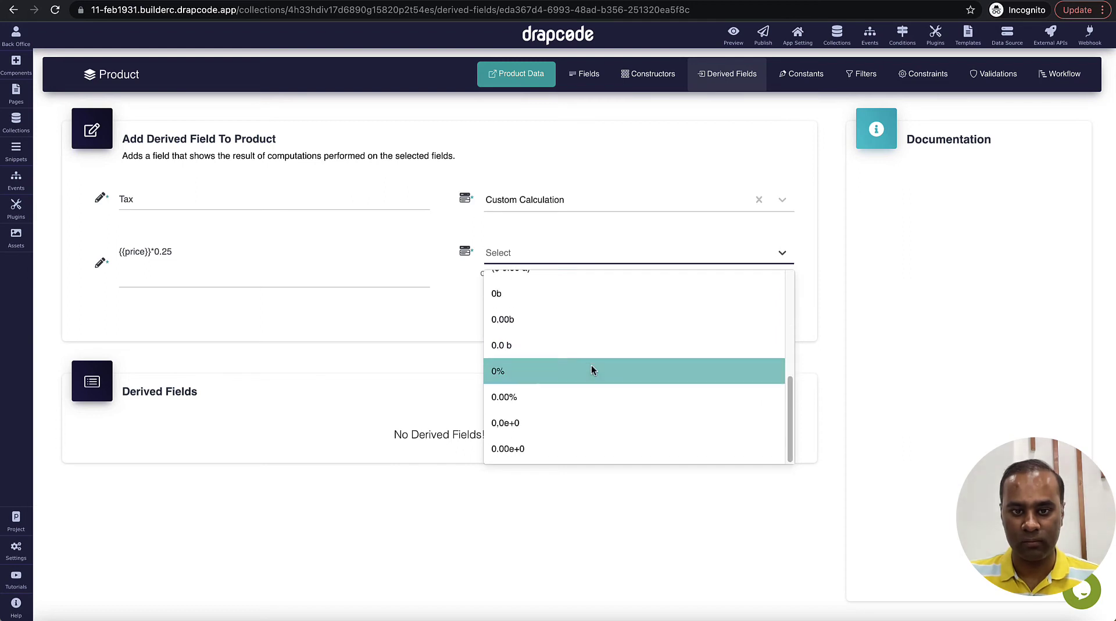
scroll(591, 370, "up", 5)
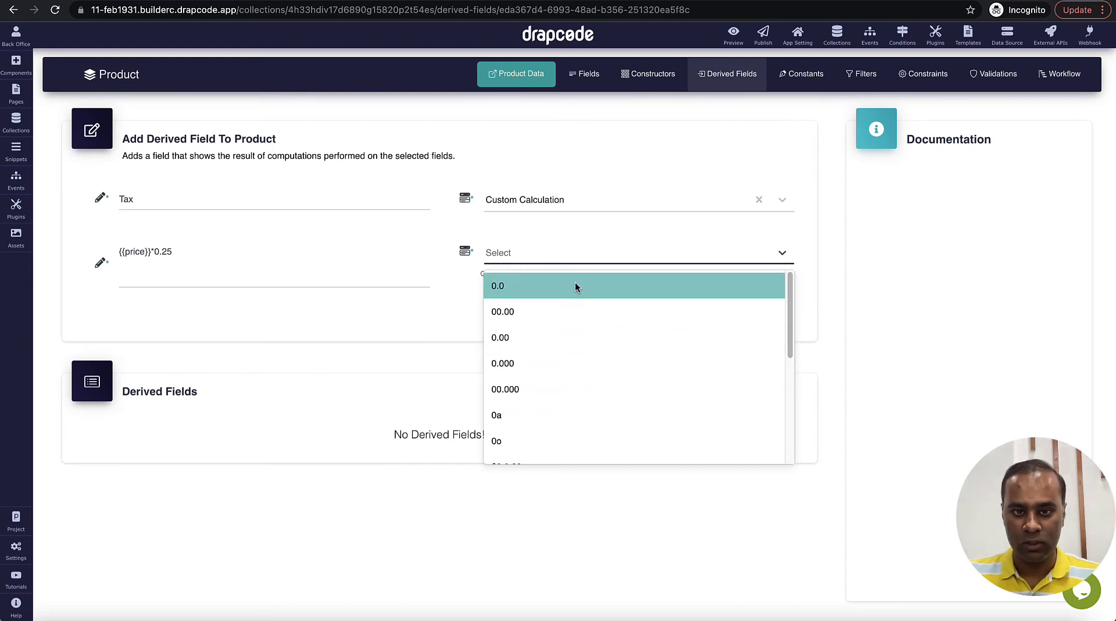
left_click(567, 320)
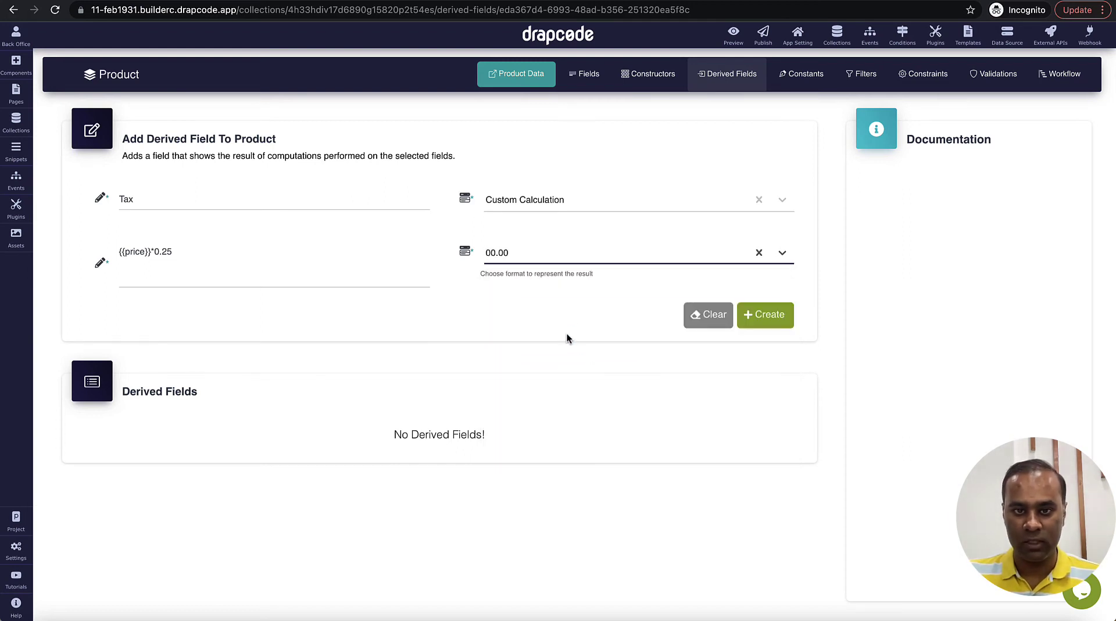
left_click(776, 323)
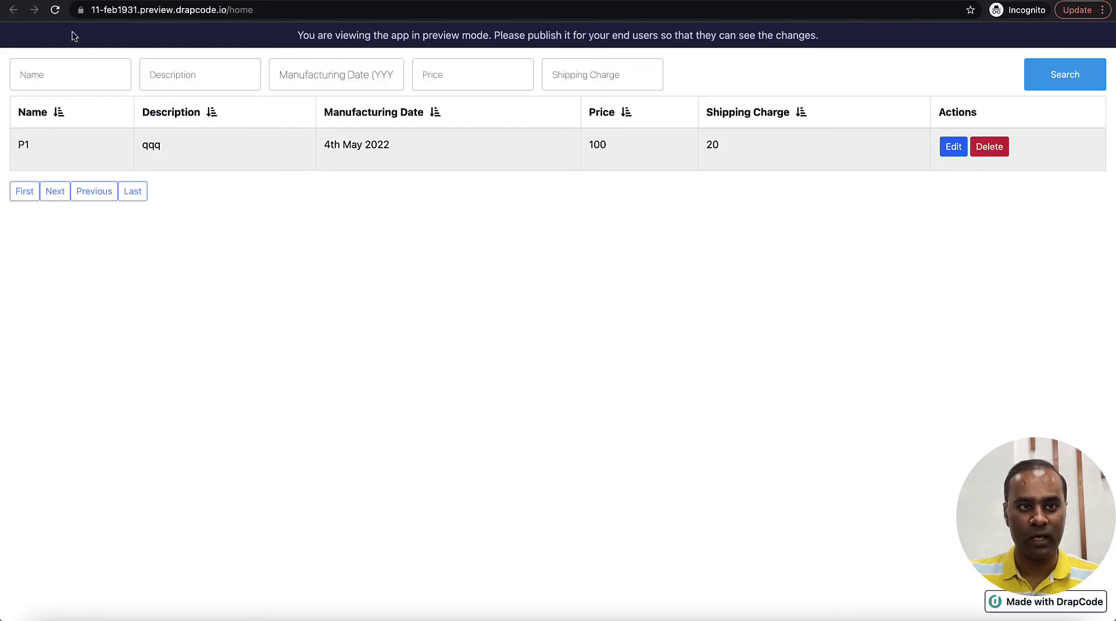
- Highlight P1's row values (price 100, shipping charge 20) in the preview table
left_click_drag(20, 143, 597, 194)
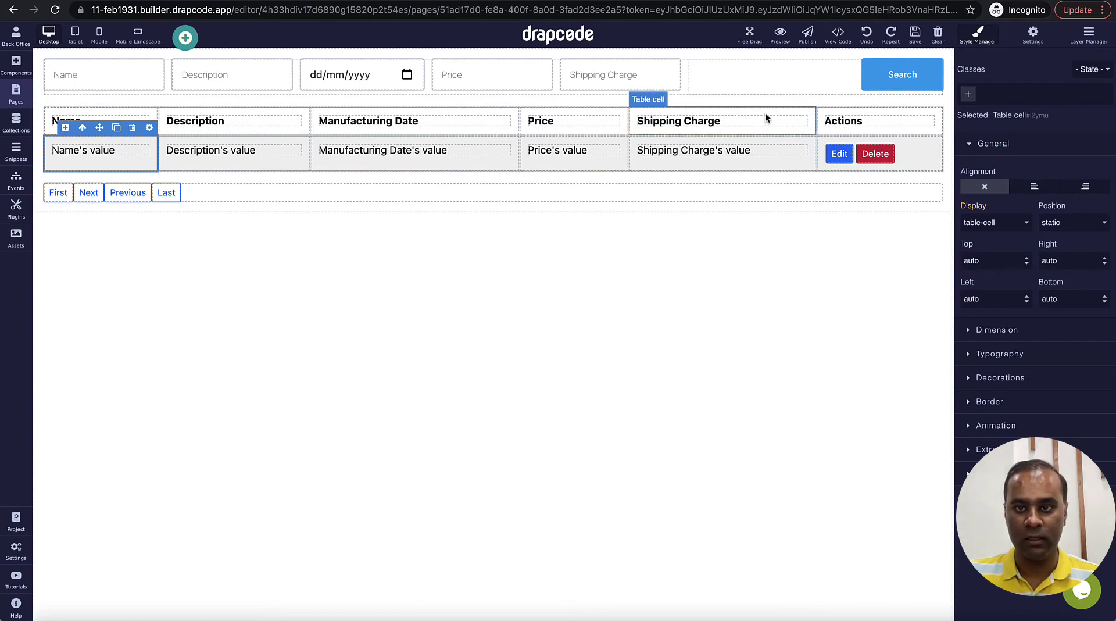
- Duplicate the Shipping Charge column in the product table, then save and reload the builder
left_click(765, 118)
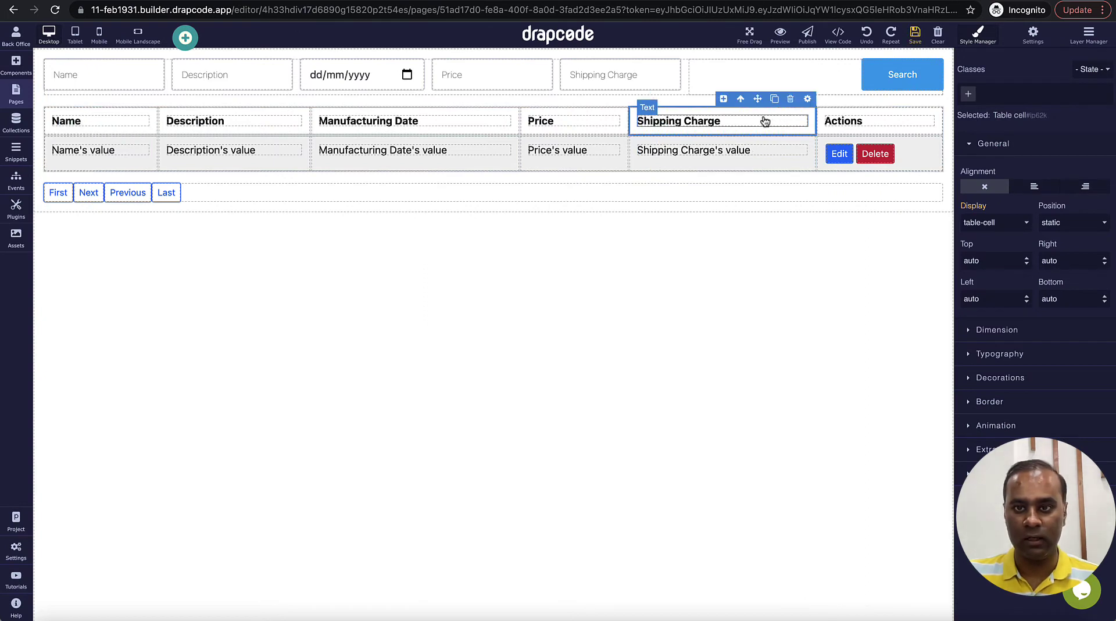
left_click(774, 99)
left_click(728, 148)
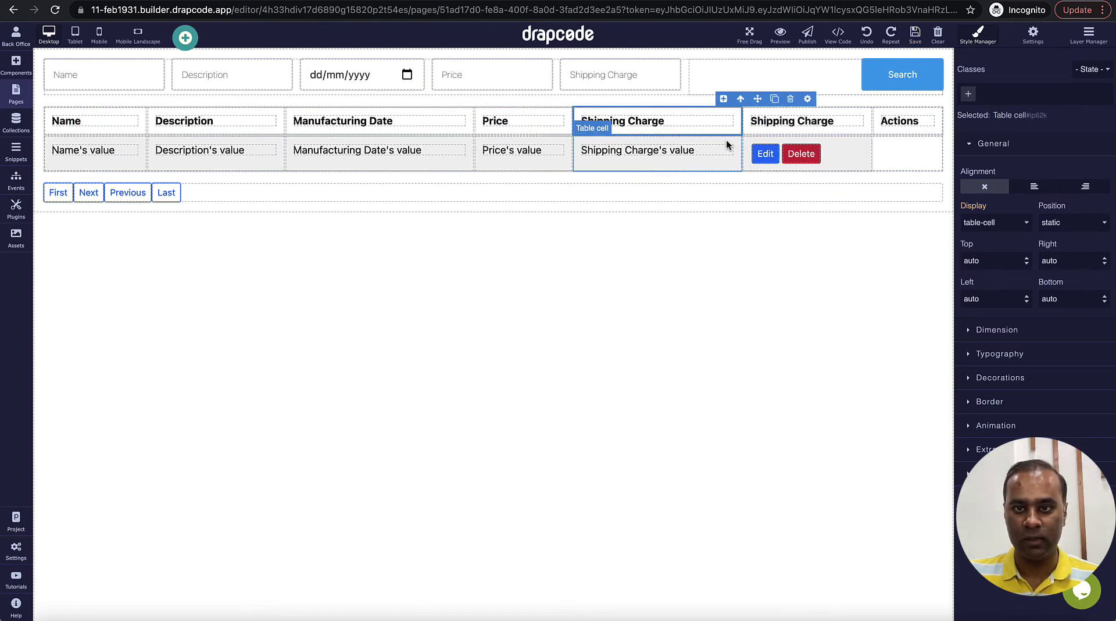
left_click(700, 127)
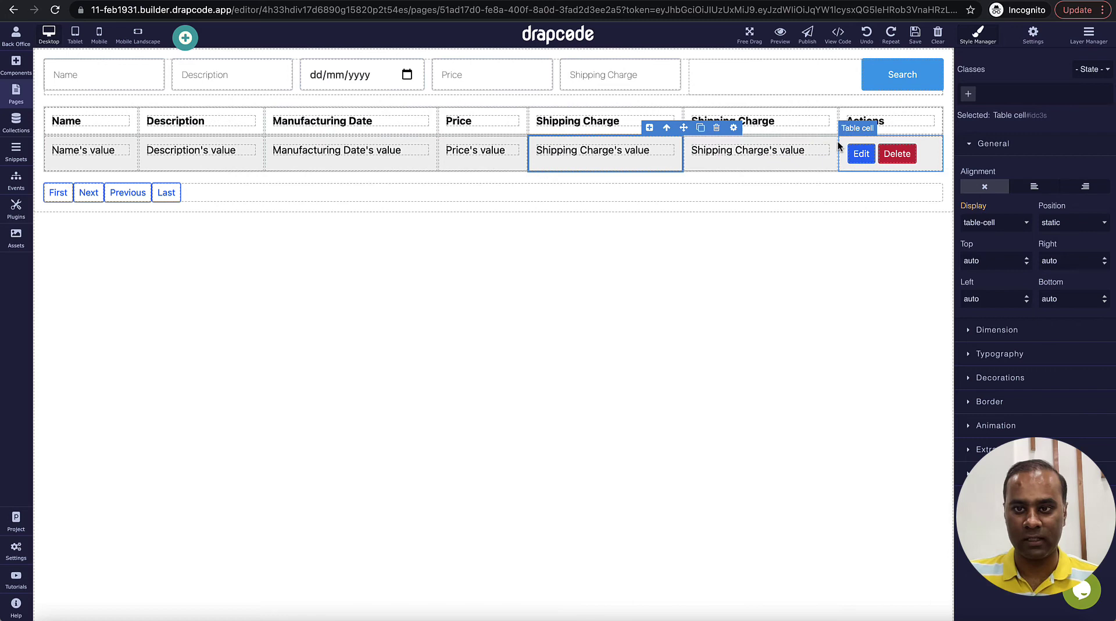
left_click(807, 123)
left_click(834, 118)
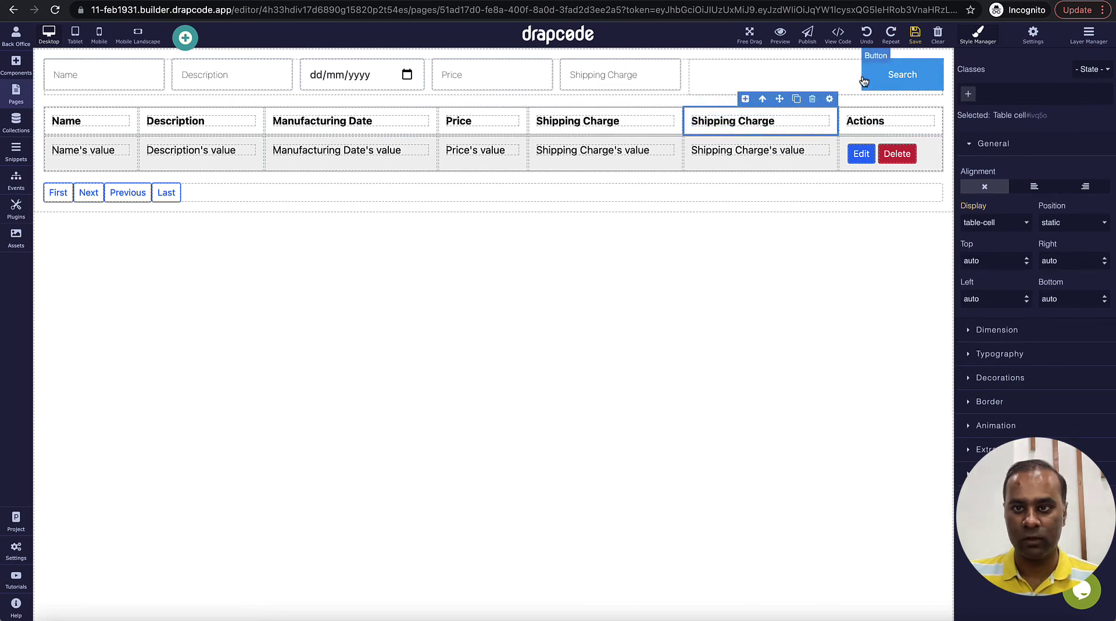
left_click(915, 38)
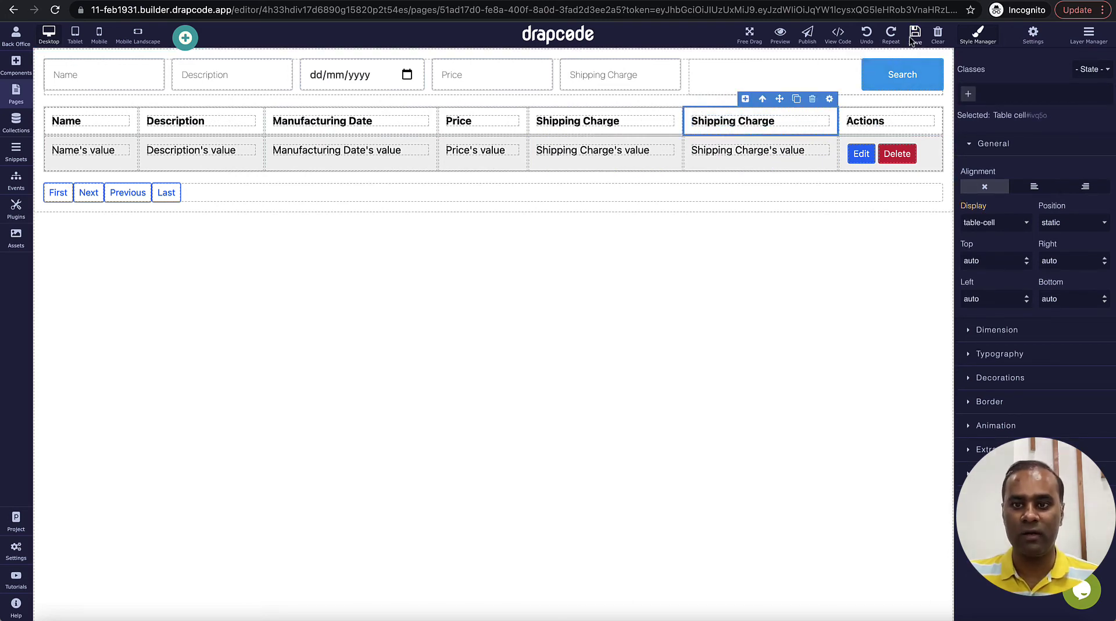
left_click(54, 12)
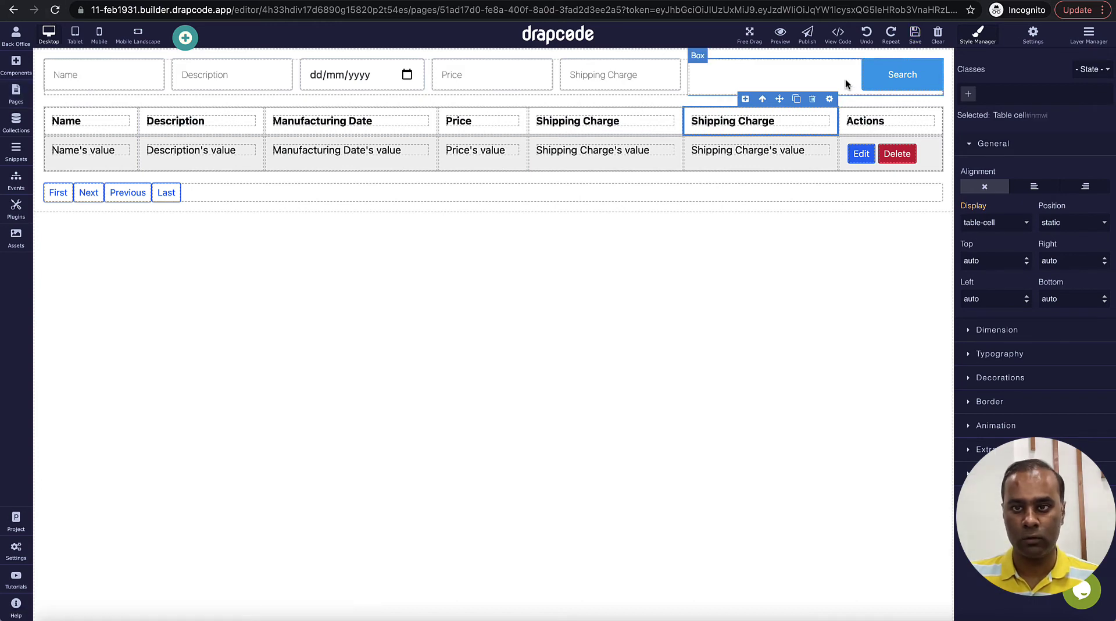
- Bind the new column's Select Column Field to Tax and begin editing its value text
left_click(829, 98)
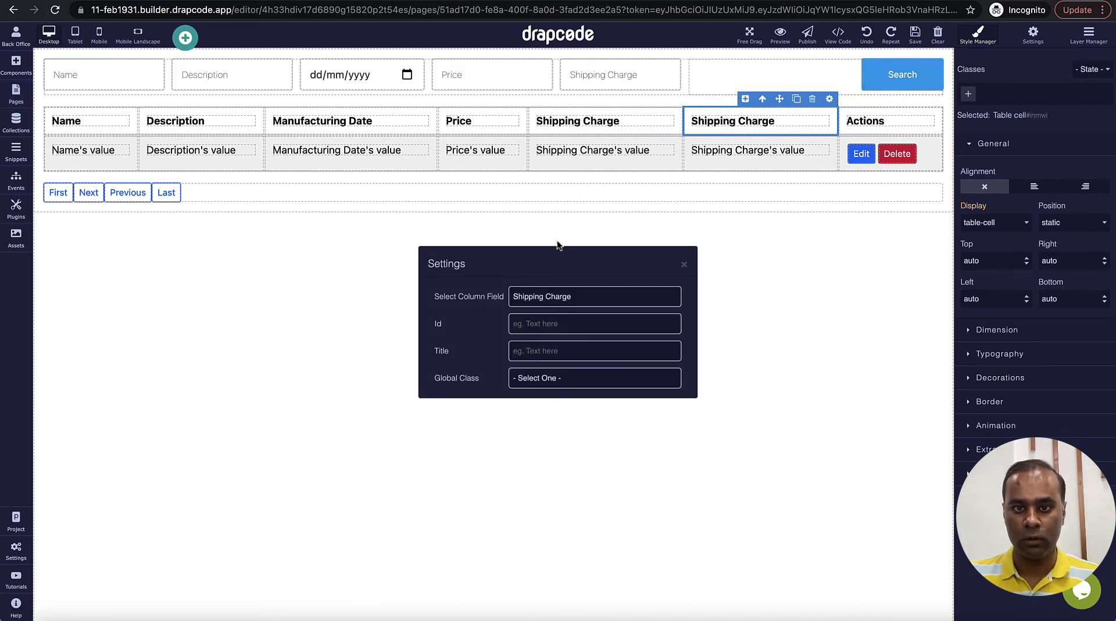
left_click(557, 298)
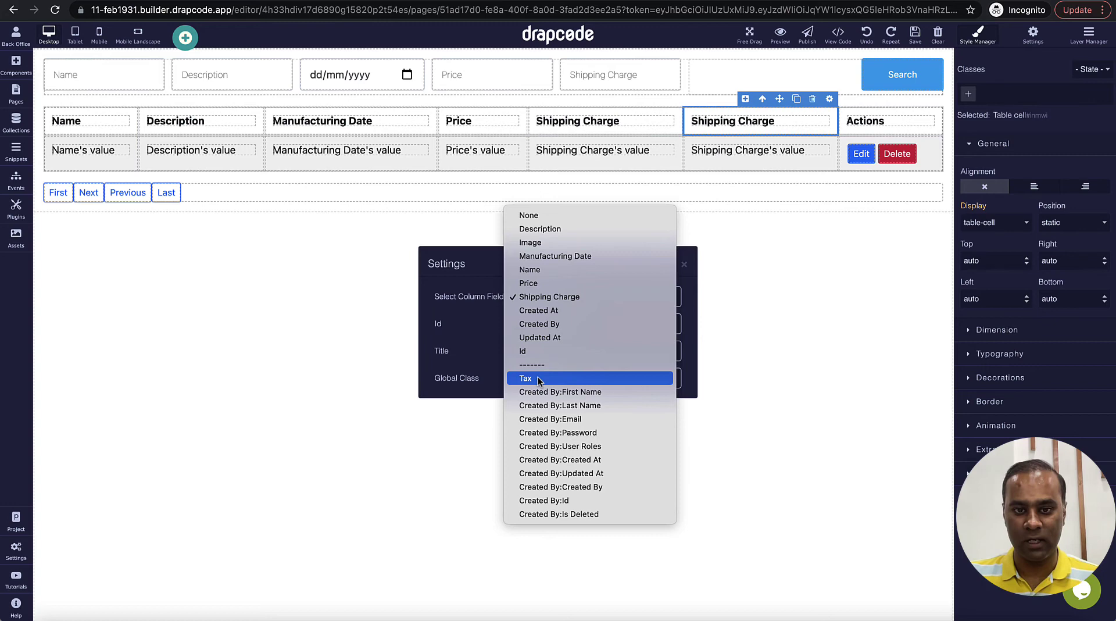
left_click(538, 379)
left_click(684, 264)
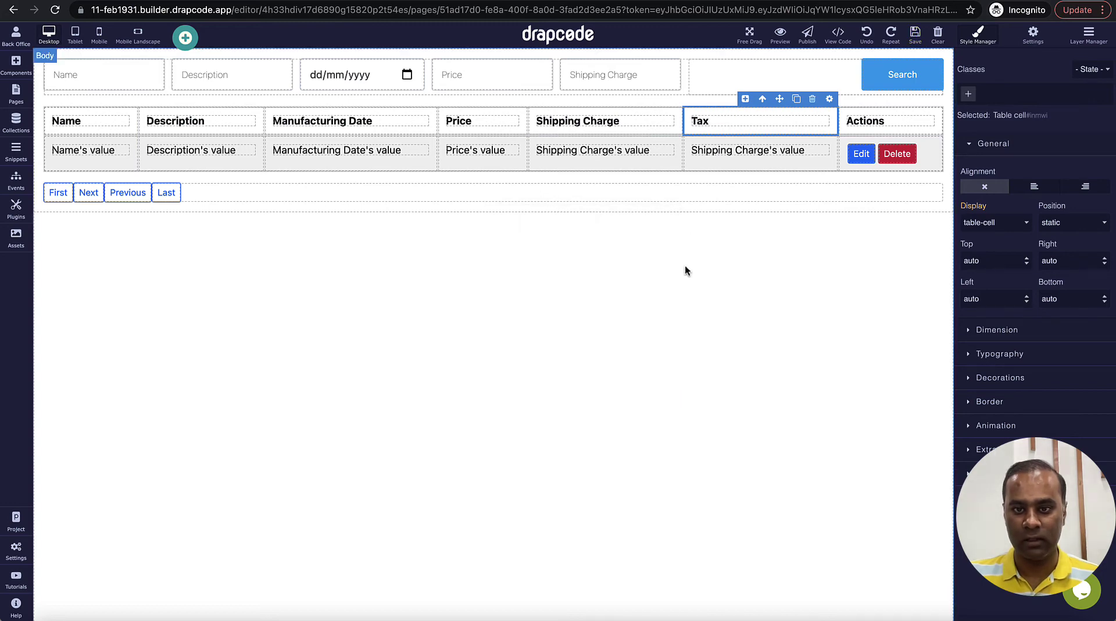
left_click(821, 152)
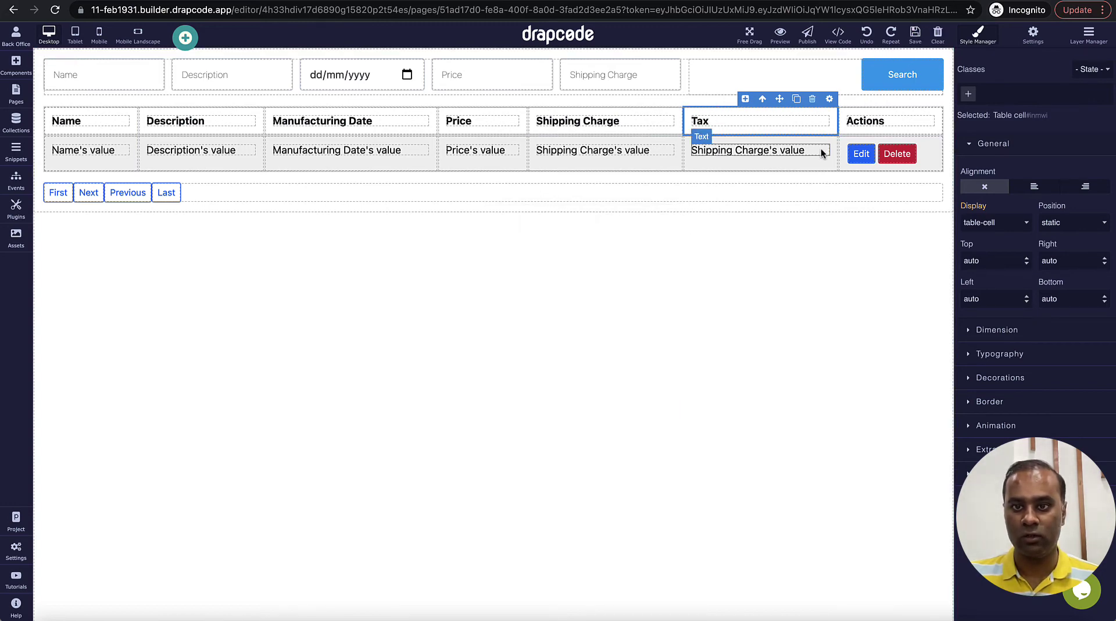
double_click(817, 152)
- Label the column Tax, save, and confirm the preview shows P1's Tax 25.00 on price 100
type("Tax")
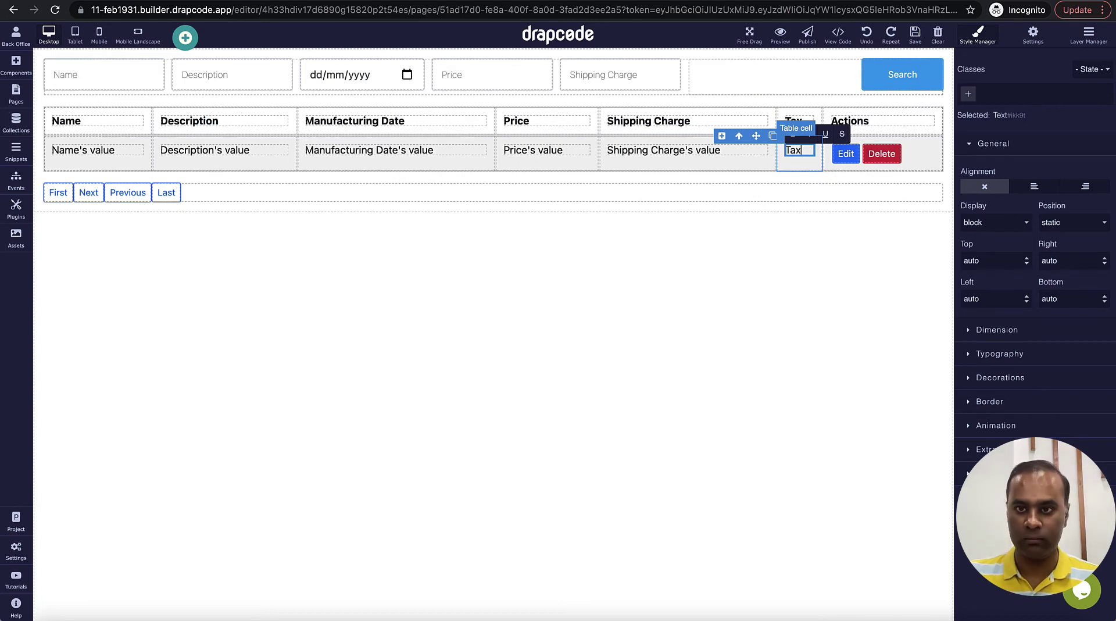
left_click(914, 41)
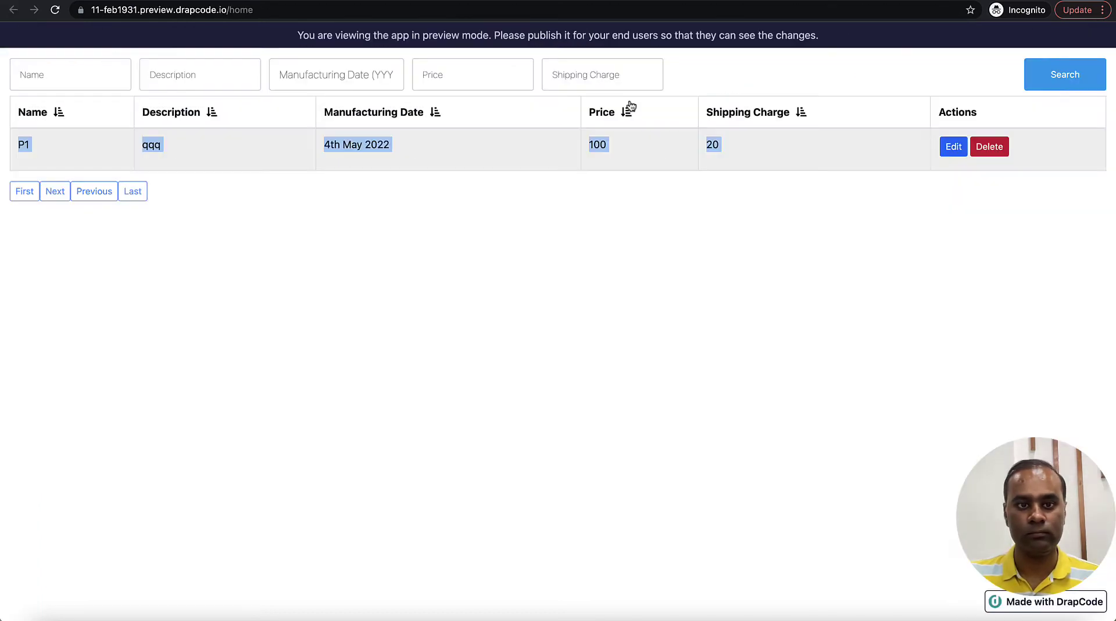
left_click(123, 59)
left_click(52, 12)
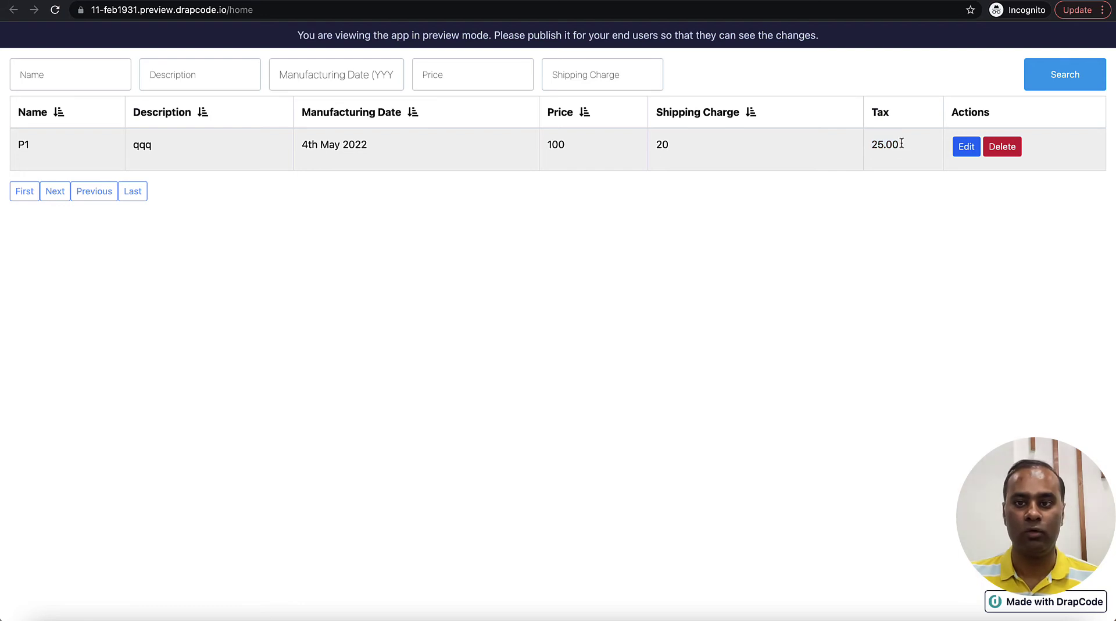
left_click(869, 149)
double_click(555, 144)
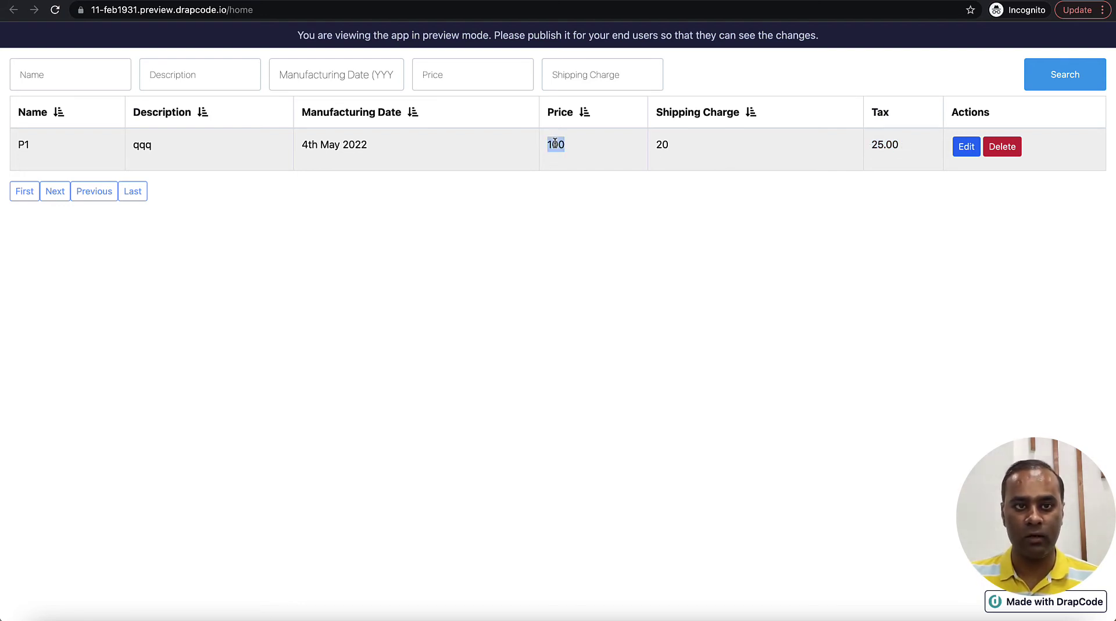
key("ctrl+Tab")
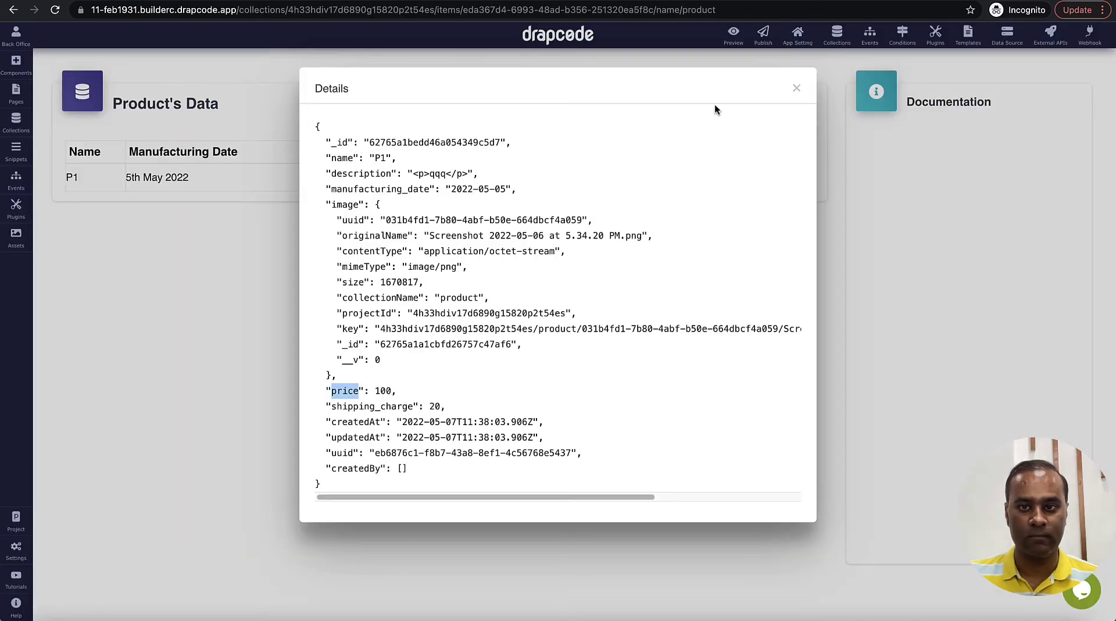
- Start a new product named P2 with description P2P2 and manufacturing date May 6, 2022
left_click(796, 87)
left_click(759, 114)
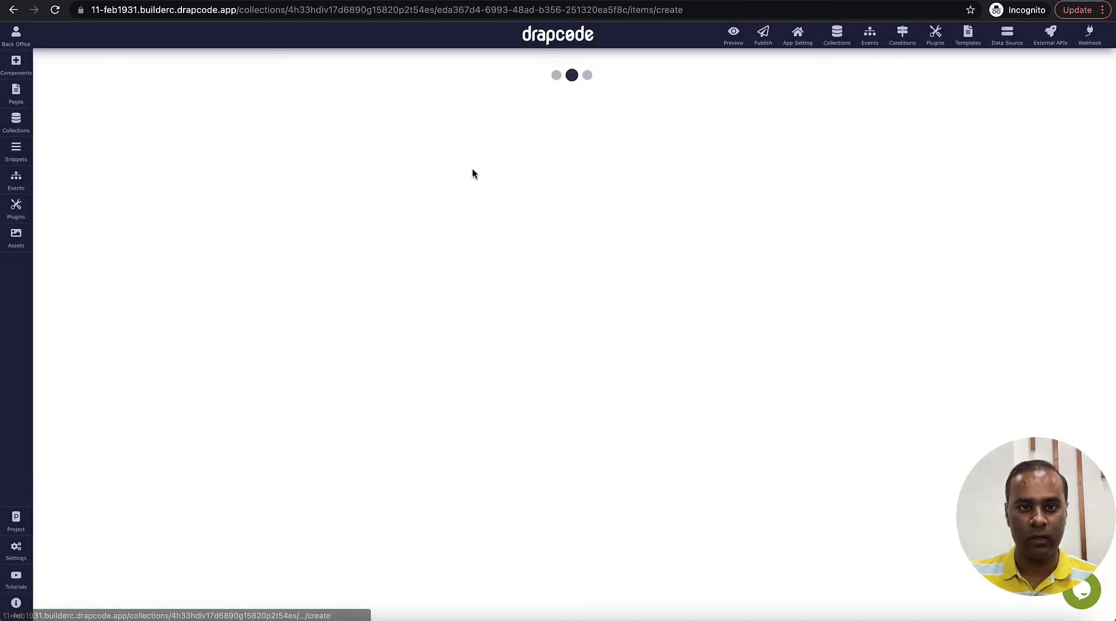
left_click(388, 147)
type("P2")
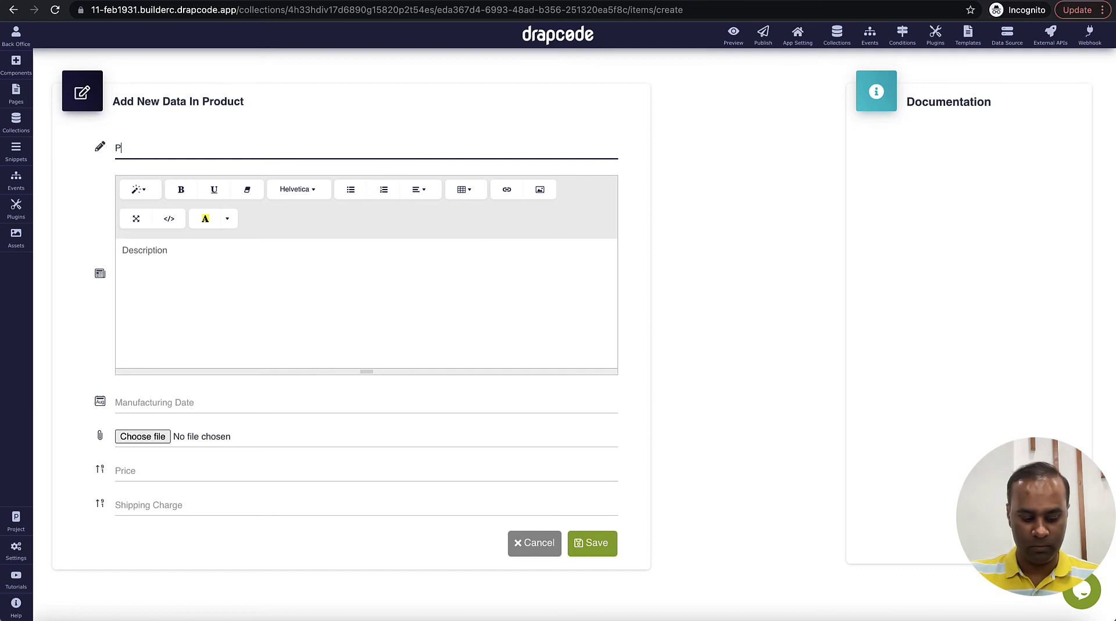
key("Tab")
type("P2P2")
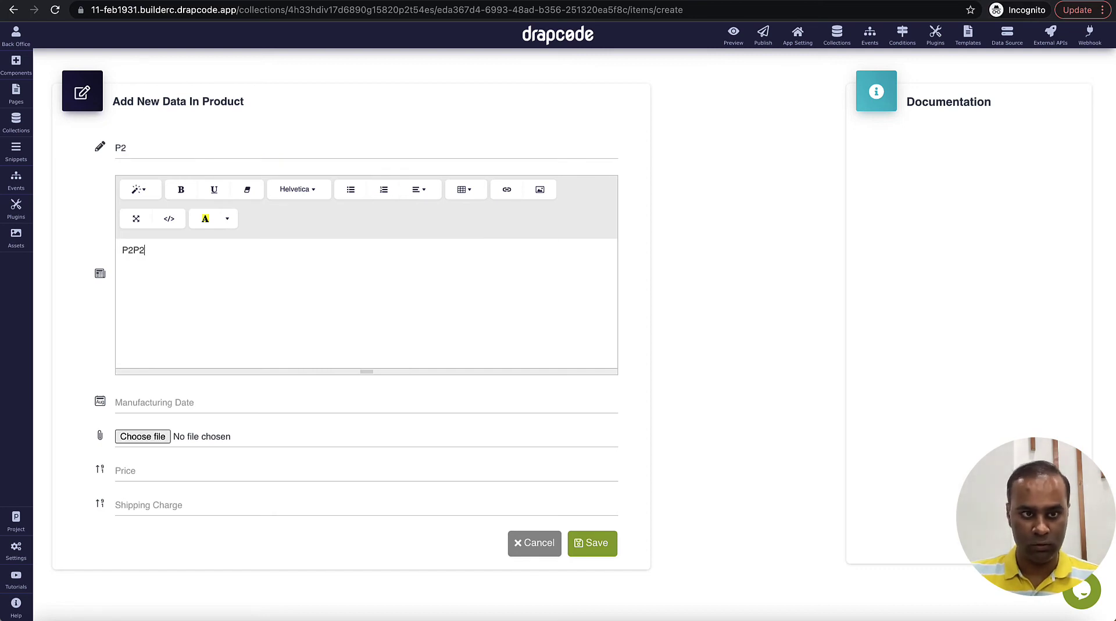
key("Tab")
left_click(237, 476)
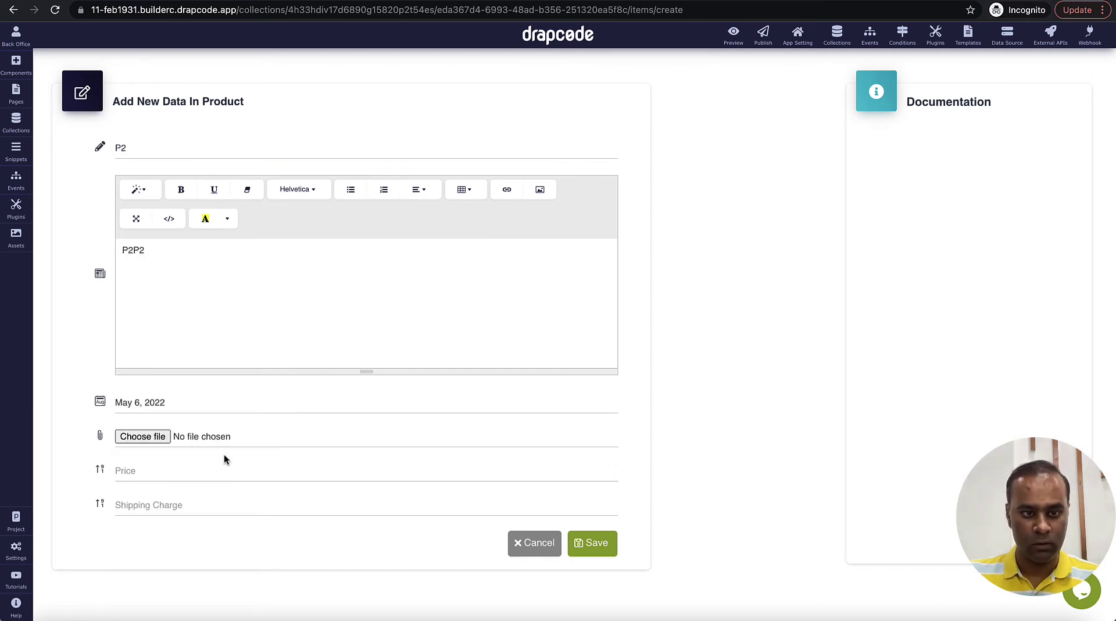
- Give P2 price 250 and shipping charge 100, then save the record
left_click(201, 470)
scroll(201, 469, "down", 1)
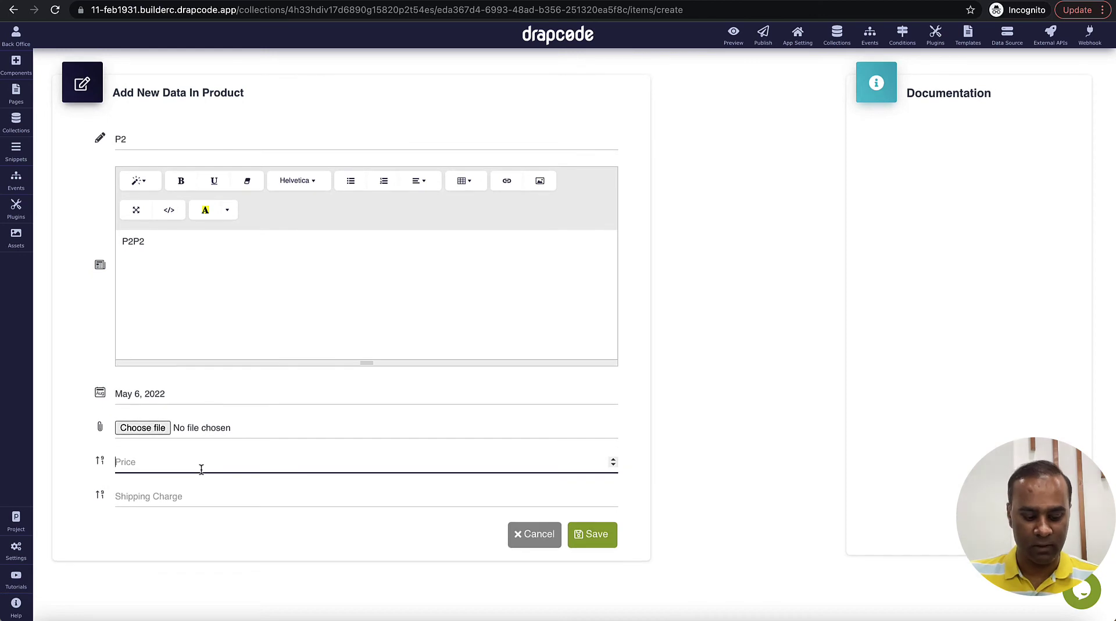
type("250")
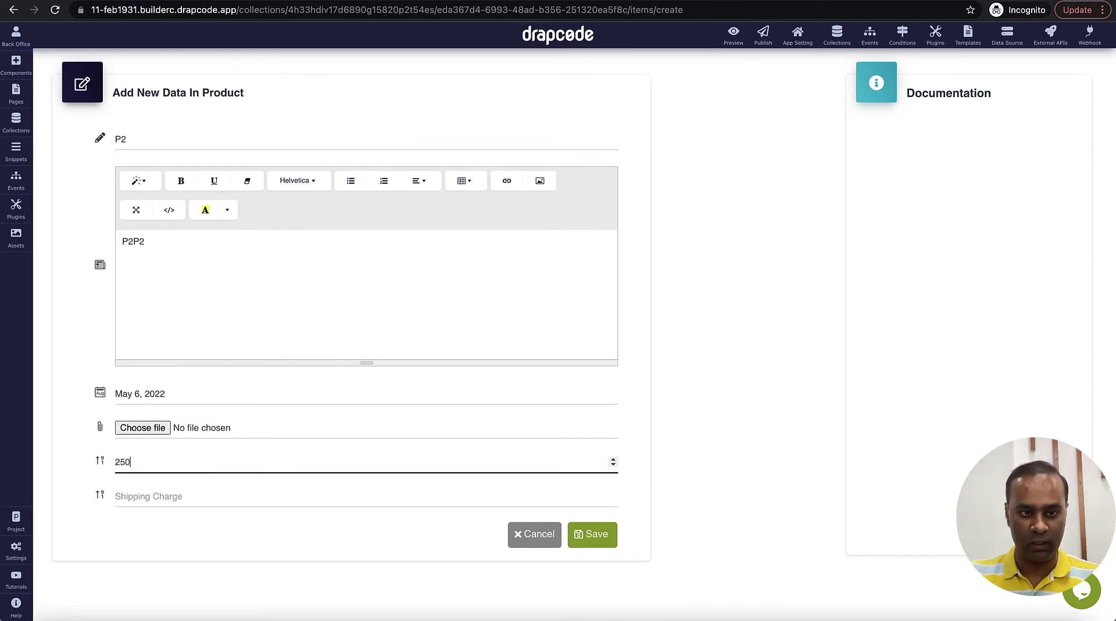
left_click(201, 485)
left_click(199, 509)
left_click(199, 499)
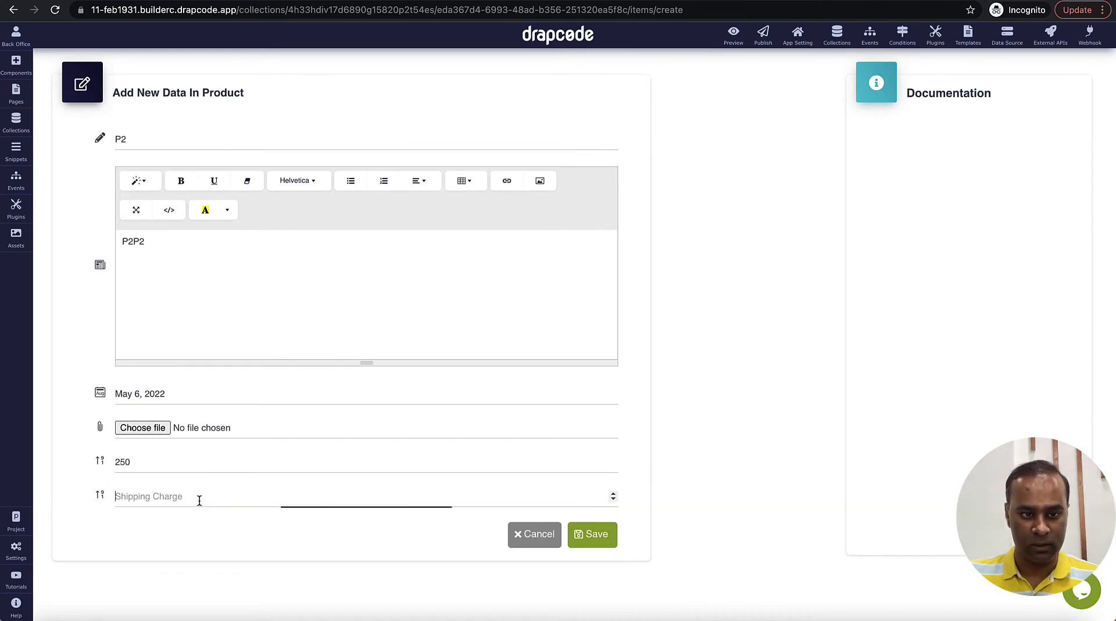
type("100")
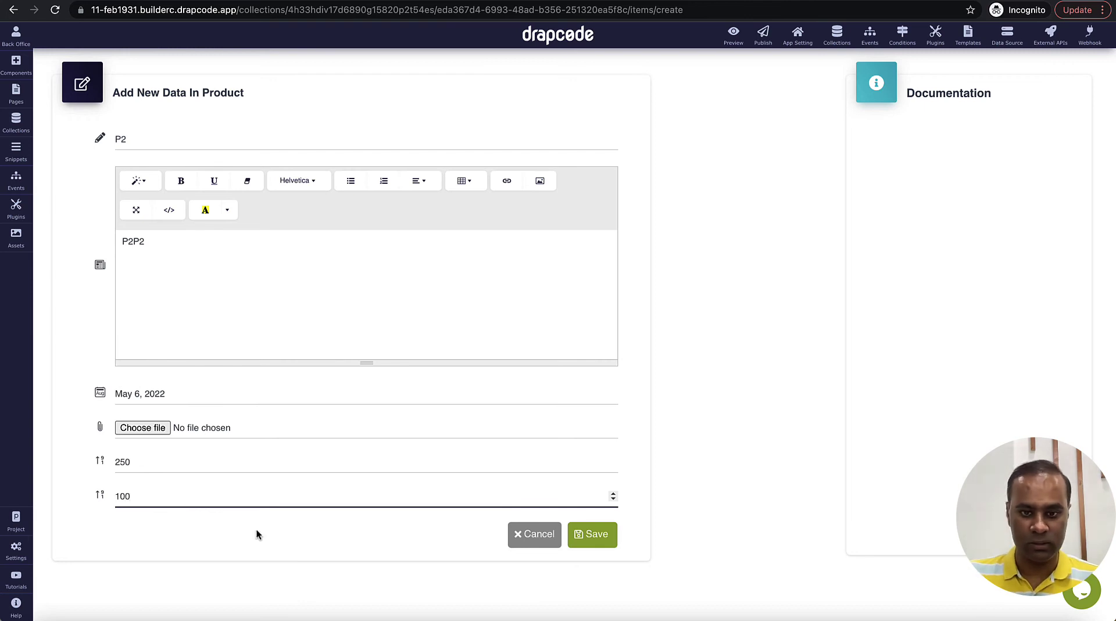
left_click(587, 547)
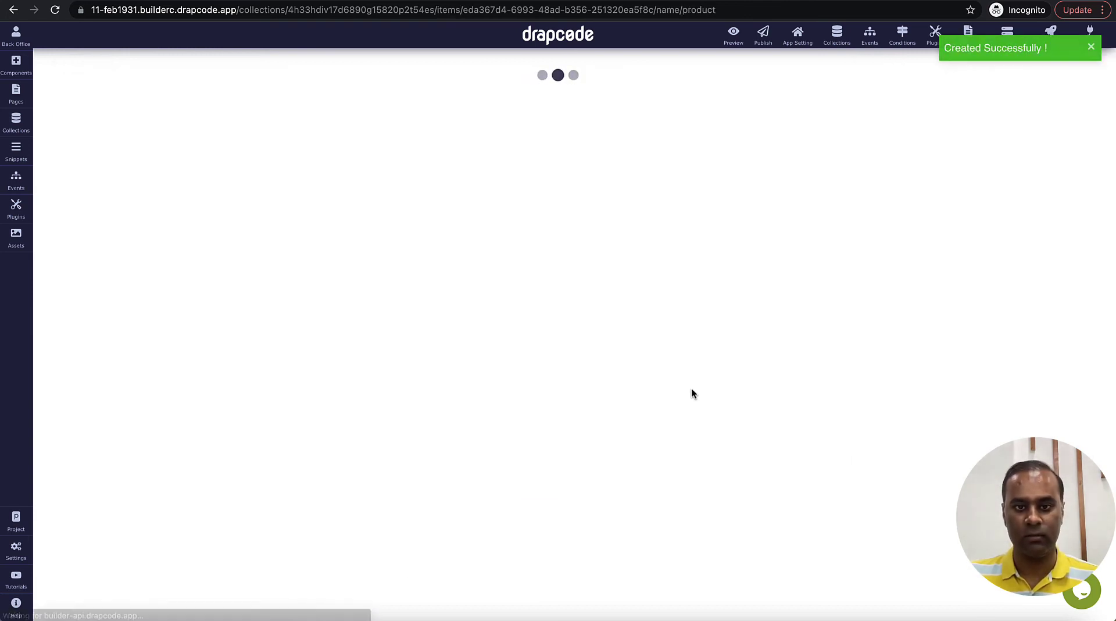
- Reload the preview and verify P2's price 250 yields a Tax of 62.50
key("ctrl+Tab")
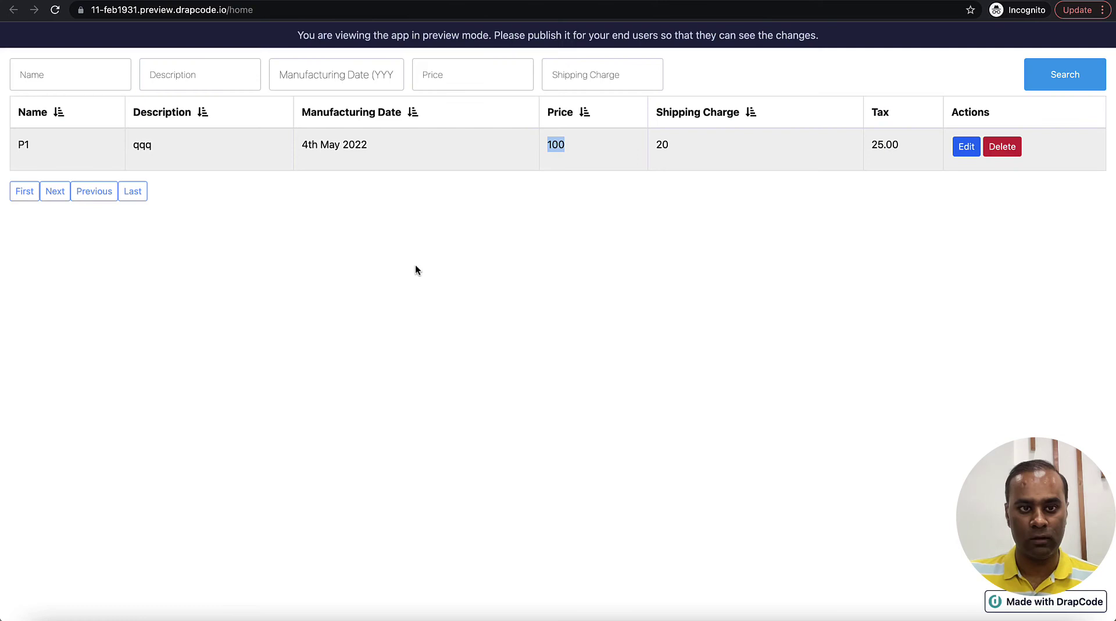
left_click(55, 11)
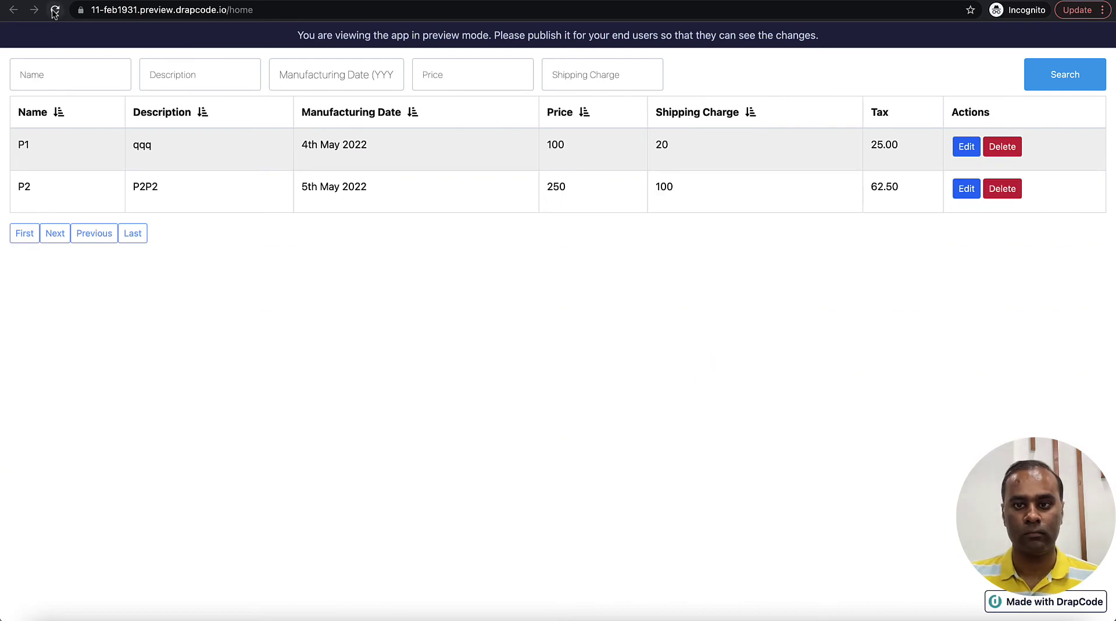
left_click_drag(550, 186, 555, 189)
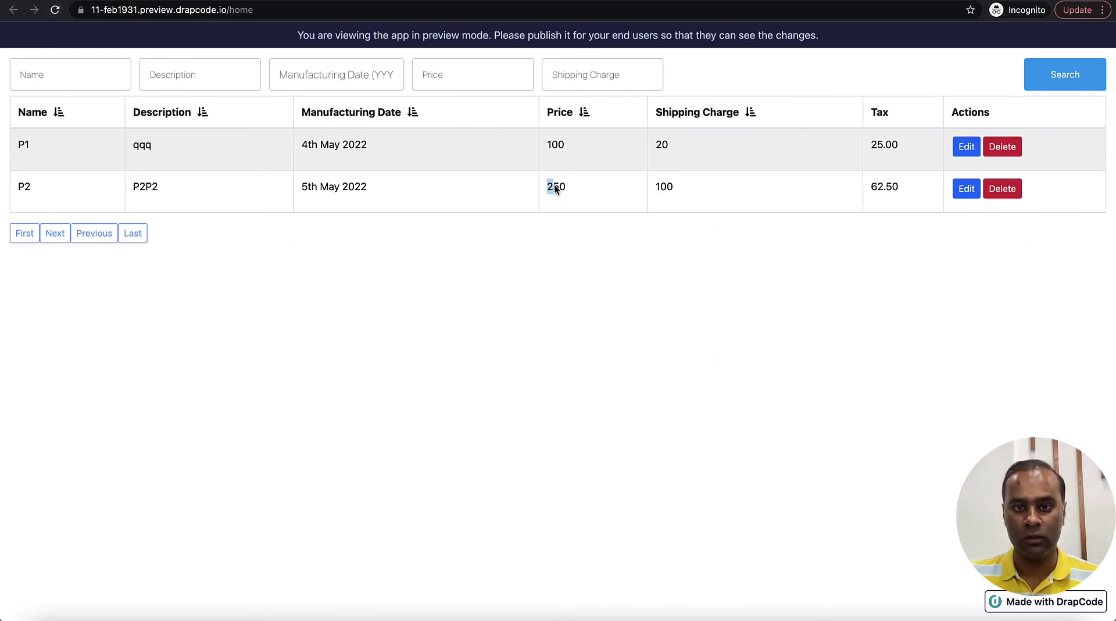
left_click_drag(870, 186, 892, 187)
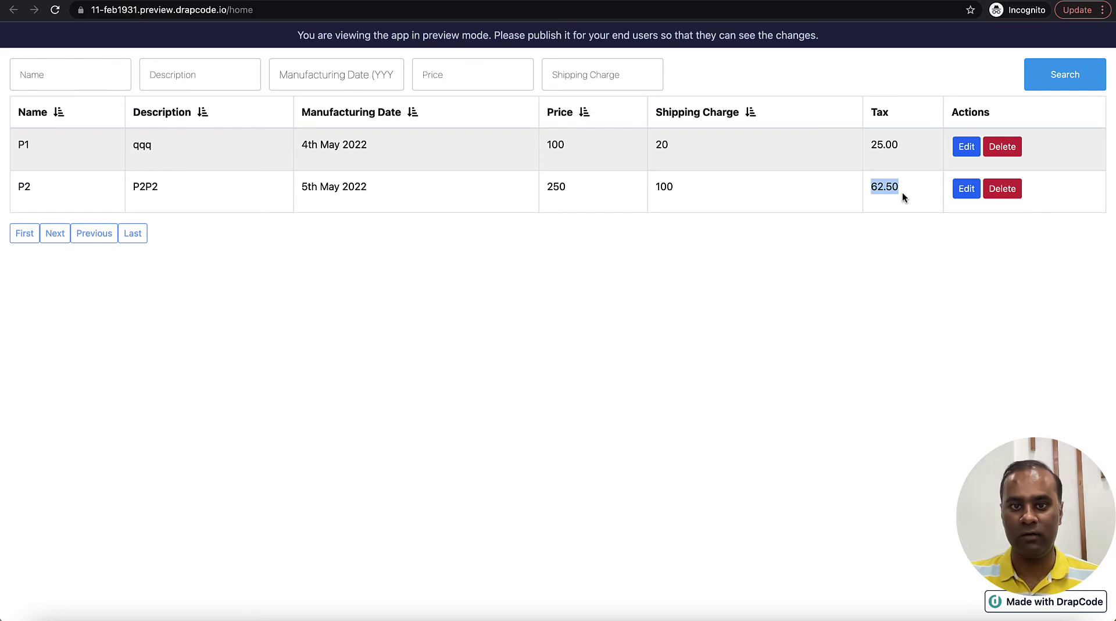
key("super+Tab")
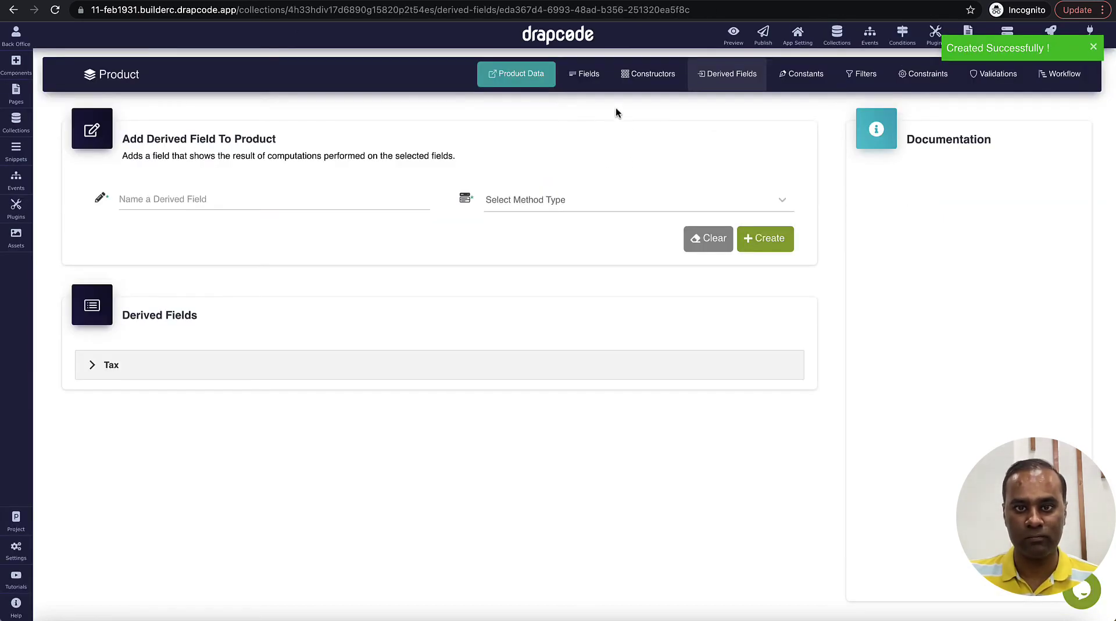
- Name the new derived field Total Price and choose Custom Calculation as its method
left_click(275, 207)
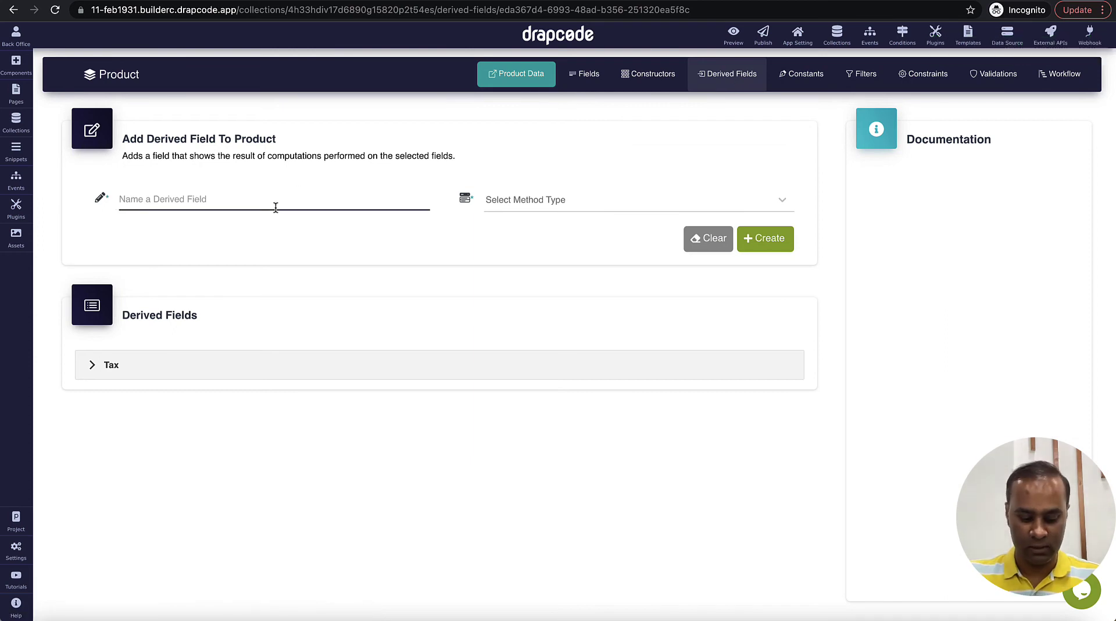
type("Total Pric")
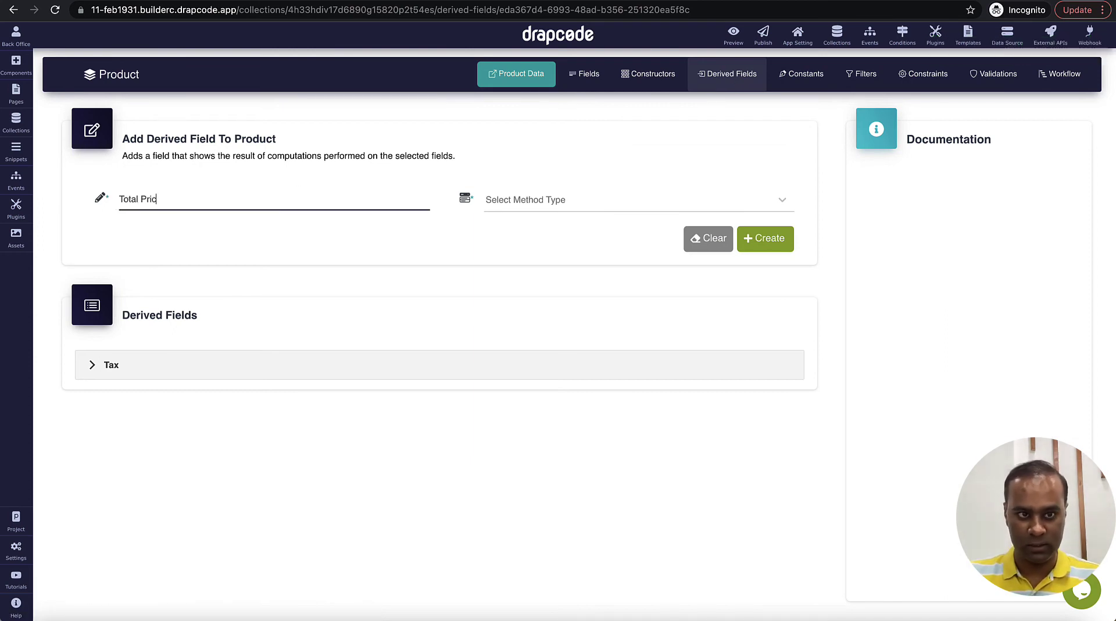
type("e")
left_click(538, 204)
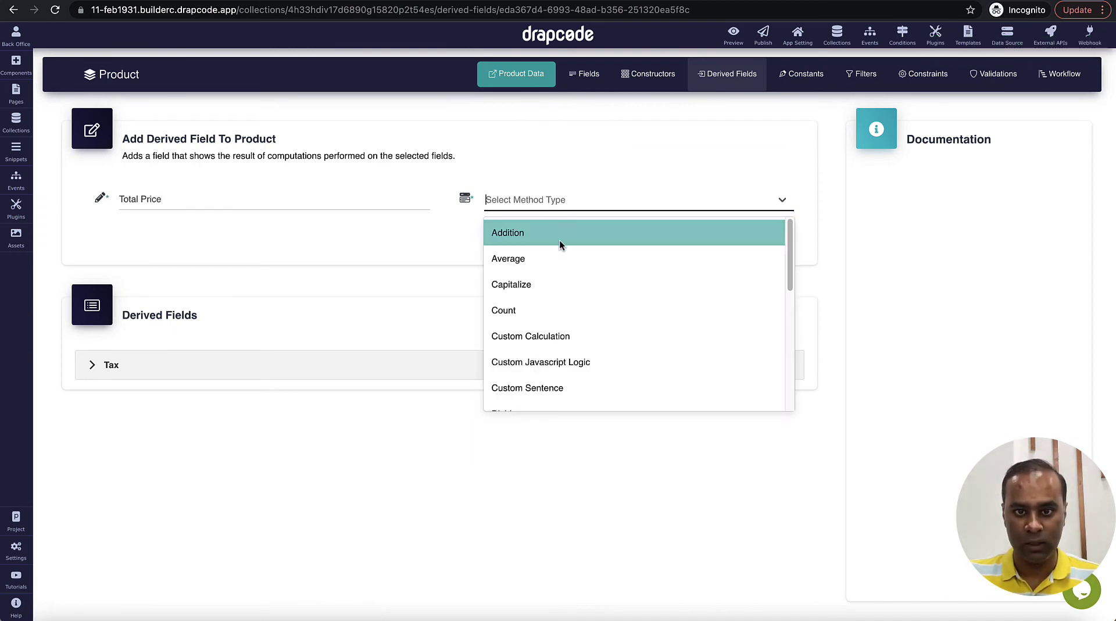
left_click(565, 336)
scroll(322, 278, "down", 1)
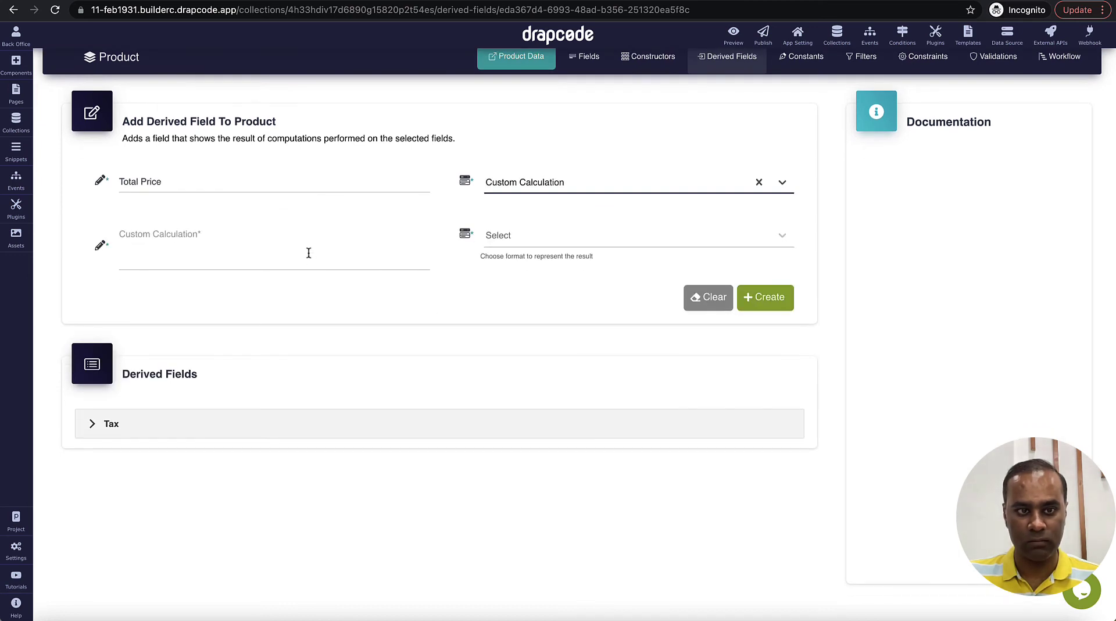
left_click(307, 250)
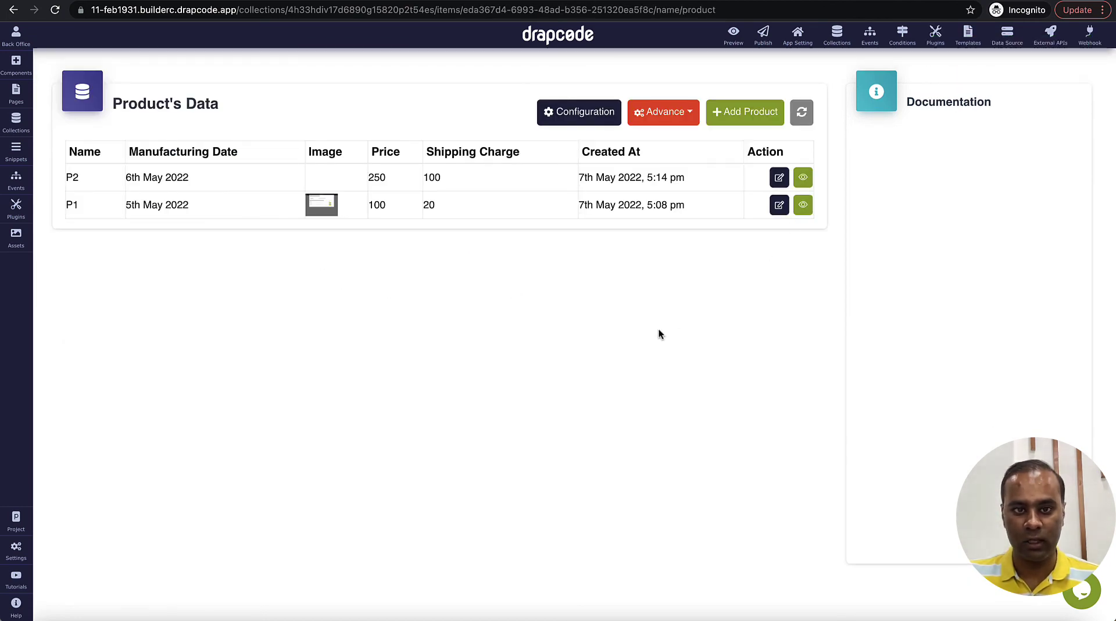
- Enter {{price}} + {{price}}*0.25 in the Custom Calculation formula, copying price from P1's JSON
left_click(803, 205)
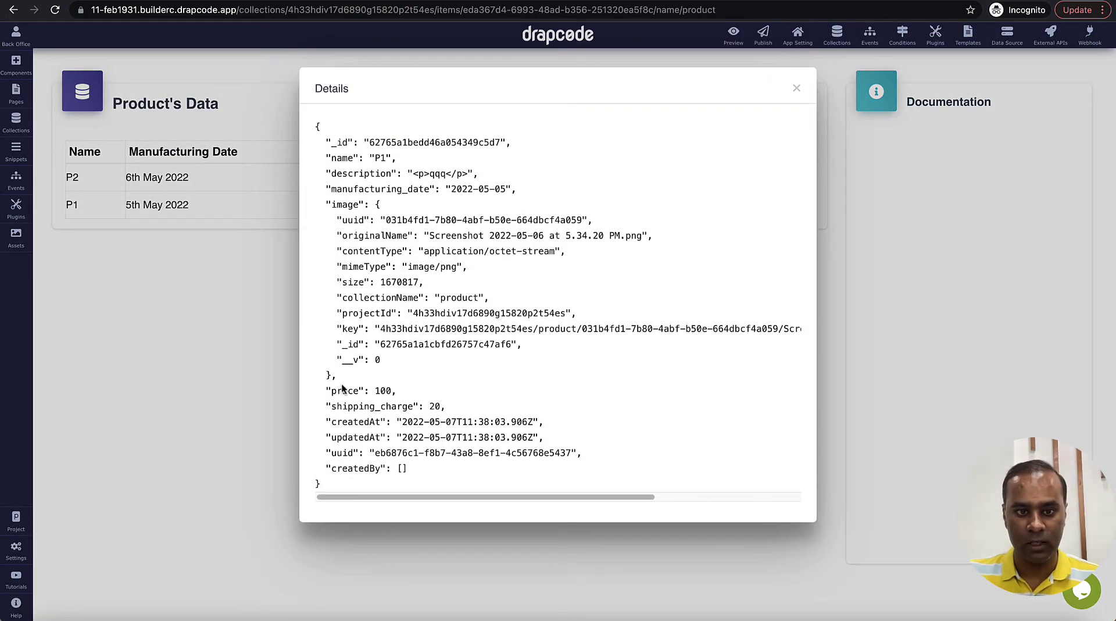
double_click(342, 390)
key("ctrl+c")
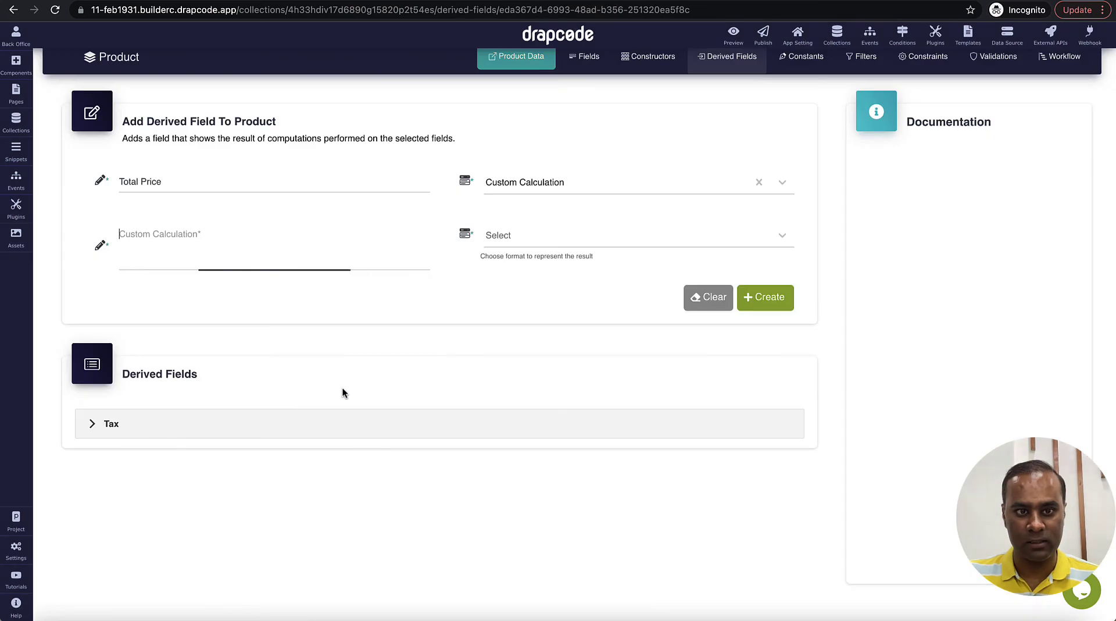
left_click(229, 269)
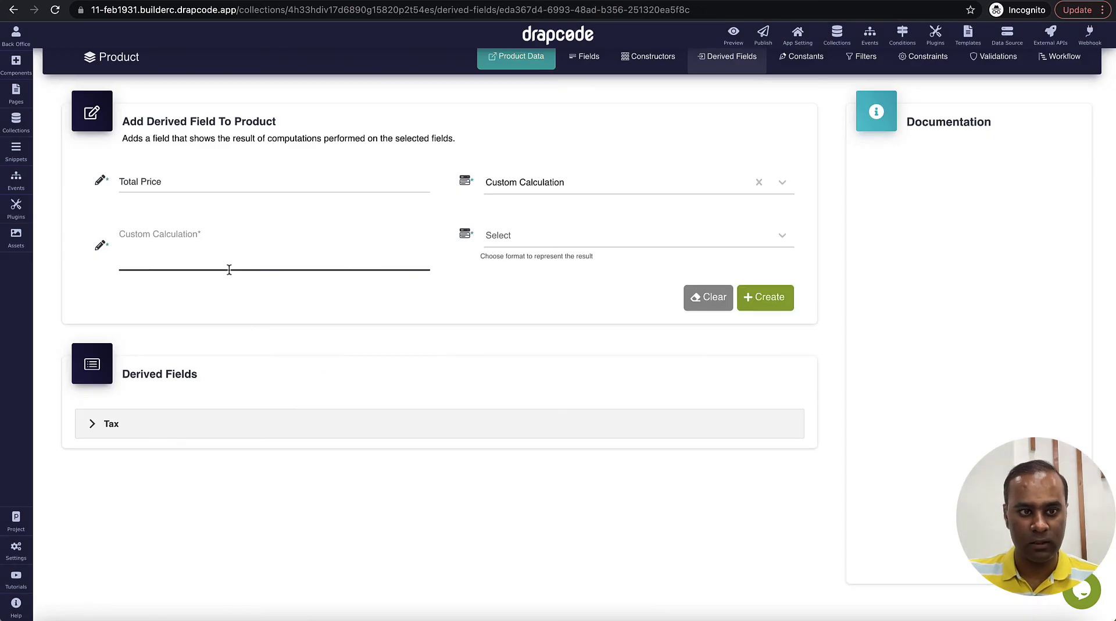
type("{{}}")
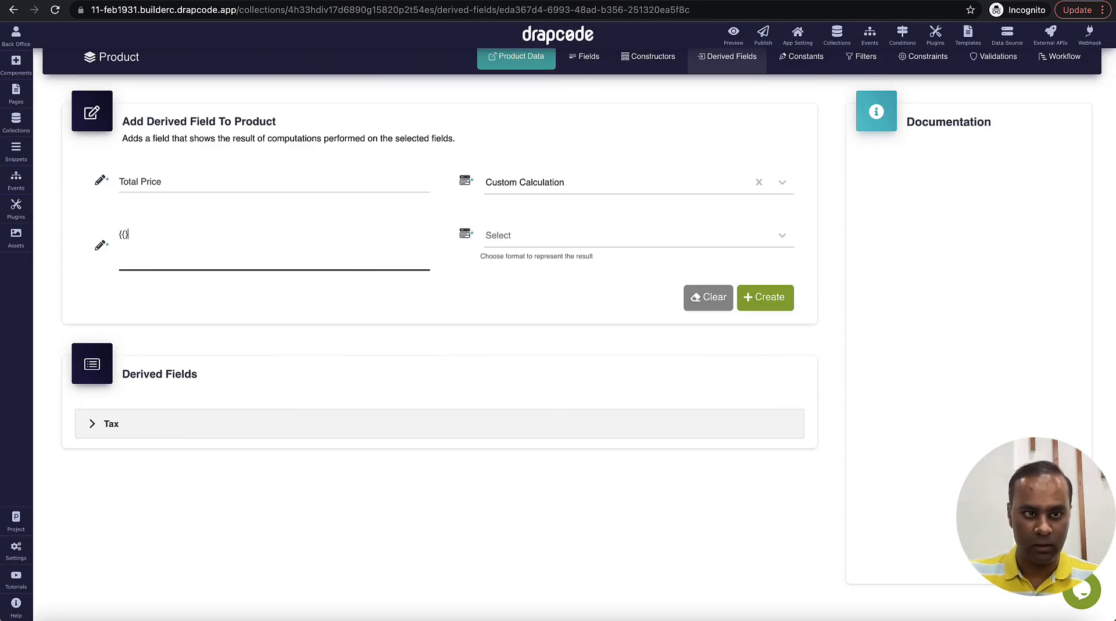
key("ctrl+v")
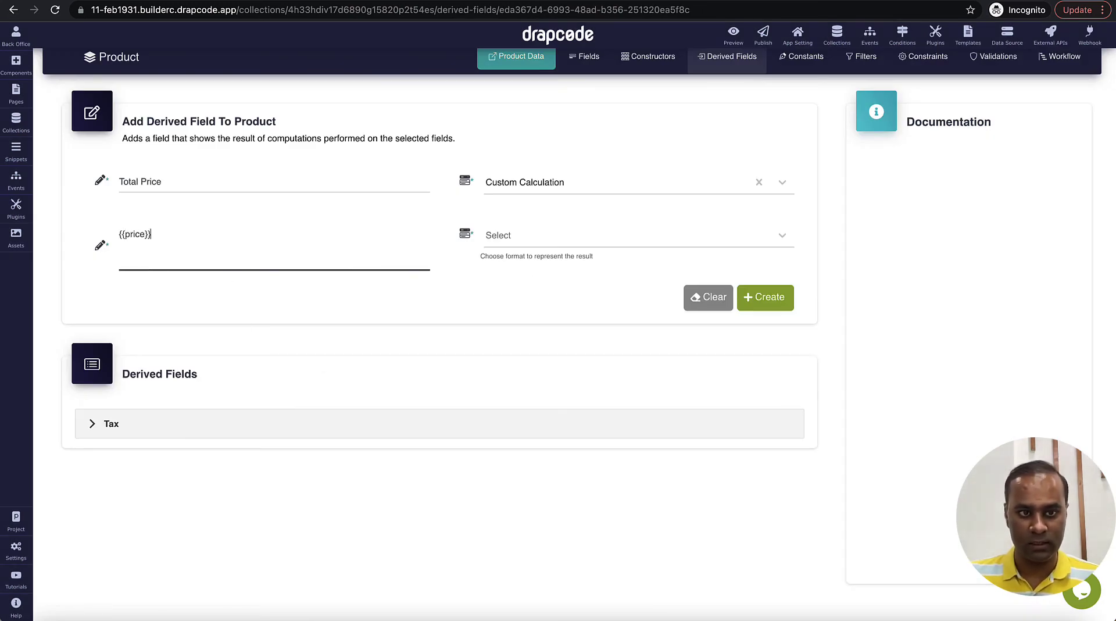
type("+")
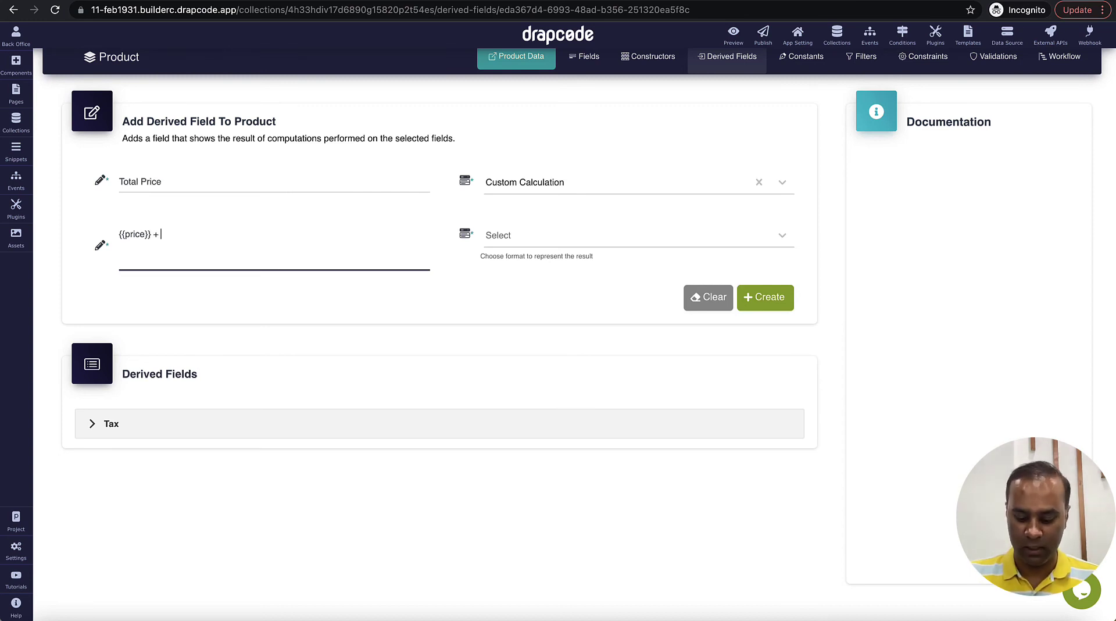
type(" {{}}")
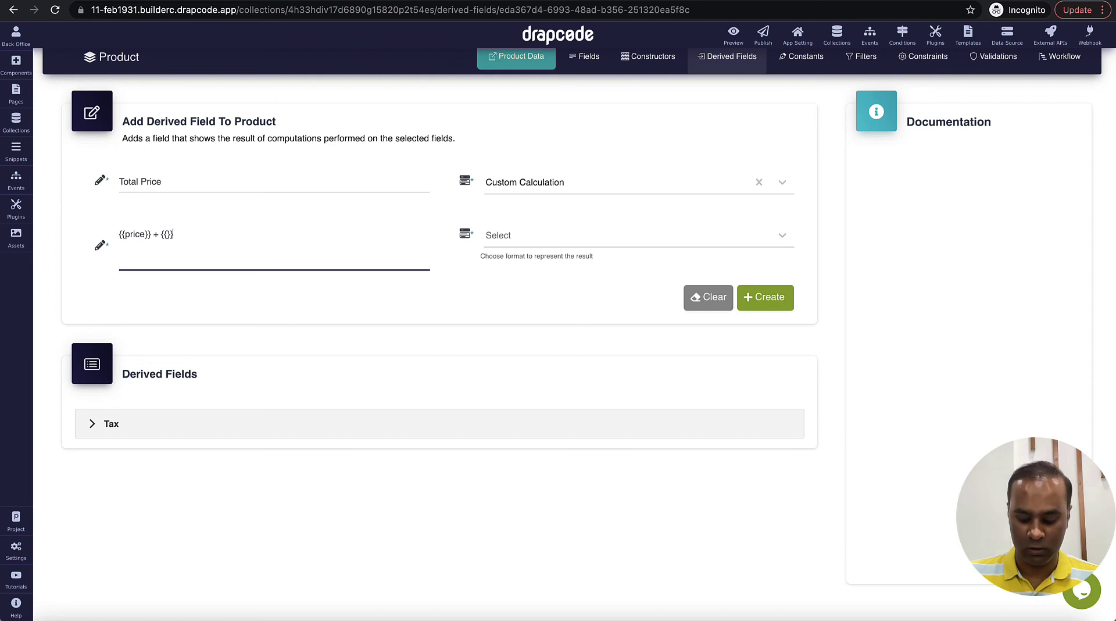
key("ctrl+v")
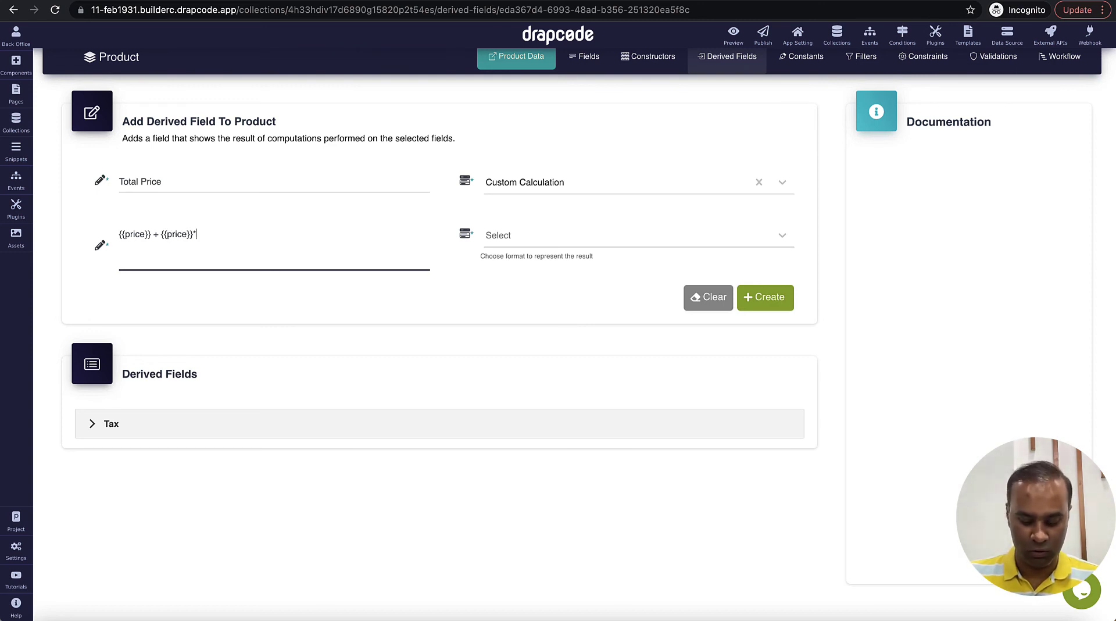
type("*0.25 +")
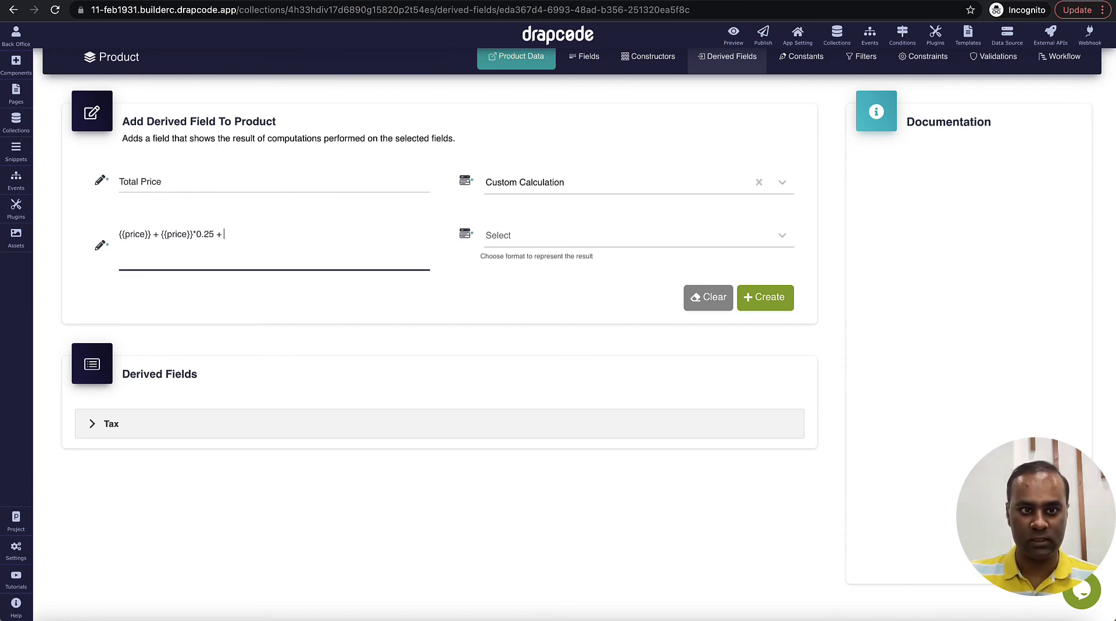
- Add the {{shipping_charge}} term to the formula, copied from the P1 record's JSON
key("alt+Tab")
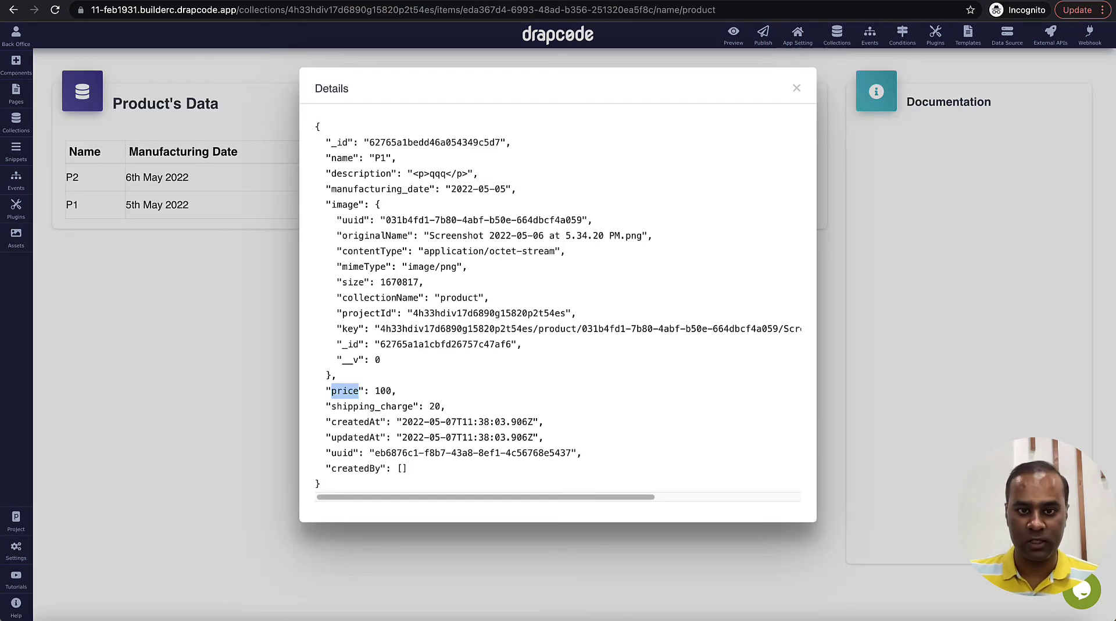
left_click(391, 409)
double_click(391, 410)
key("ctrl+c")
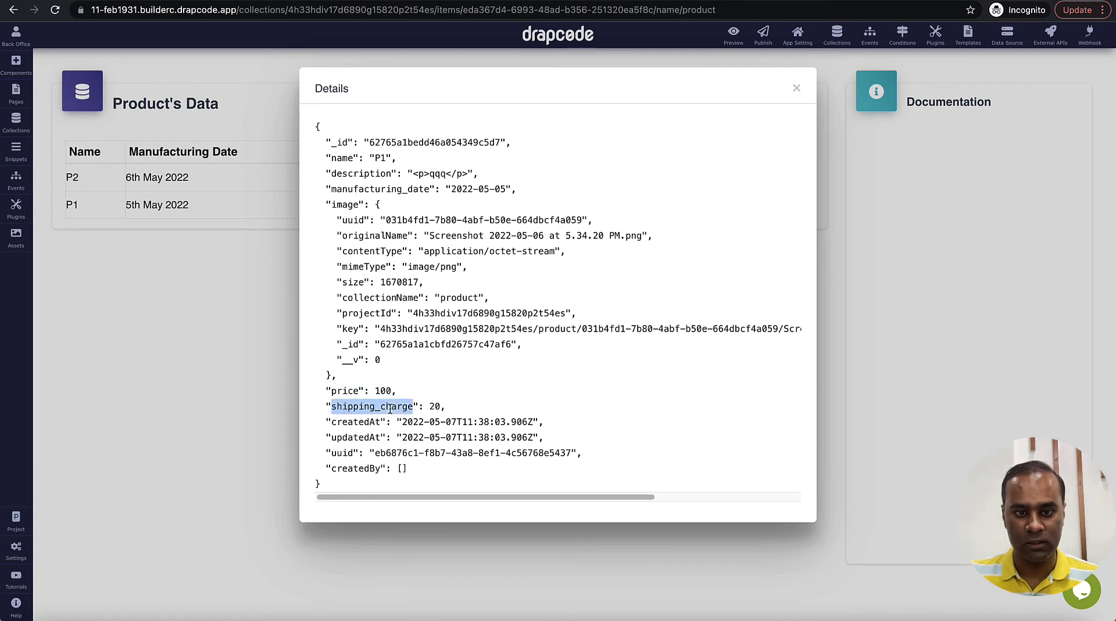
key("alt+Tab")
left_click(427, 272)
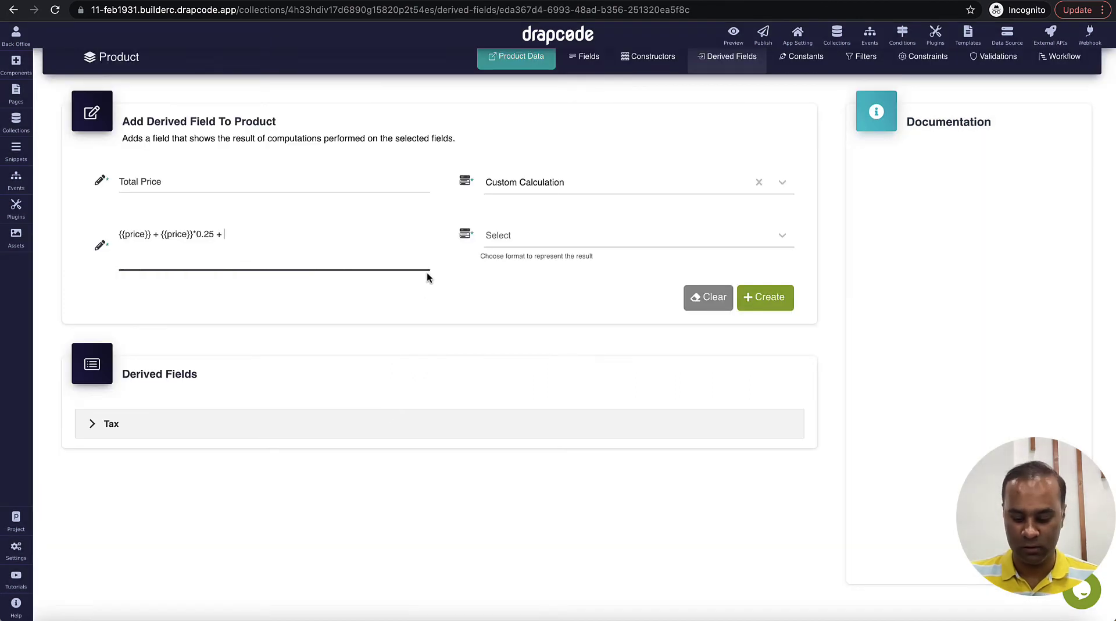
type("{{}}")
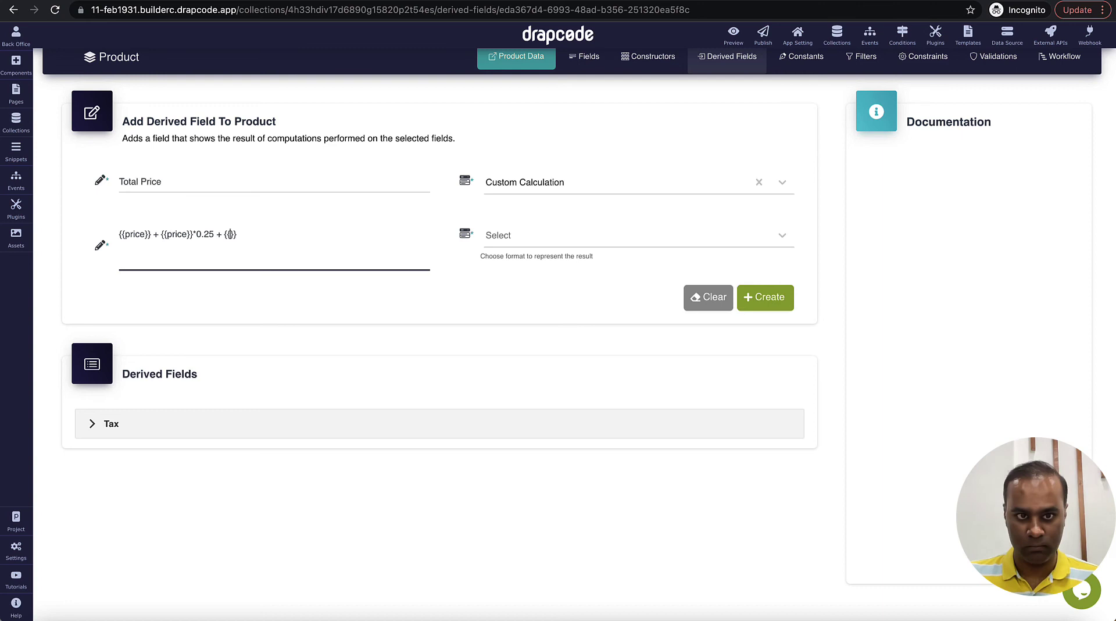
key("ctrl+v")
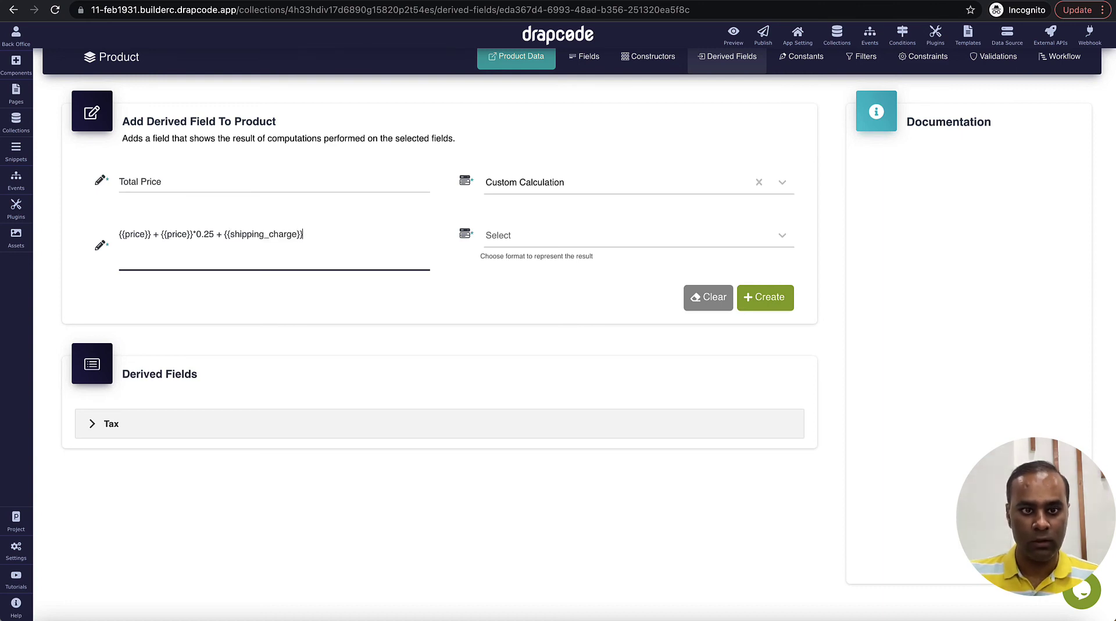
- Choose the 0.0 result format and add parentheses around the price tax term
left_click(692, 249)
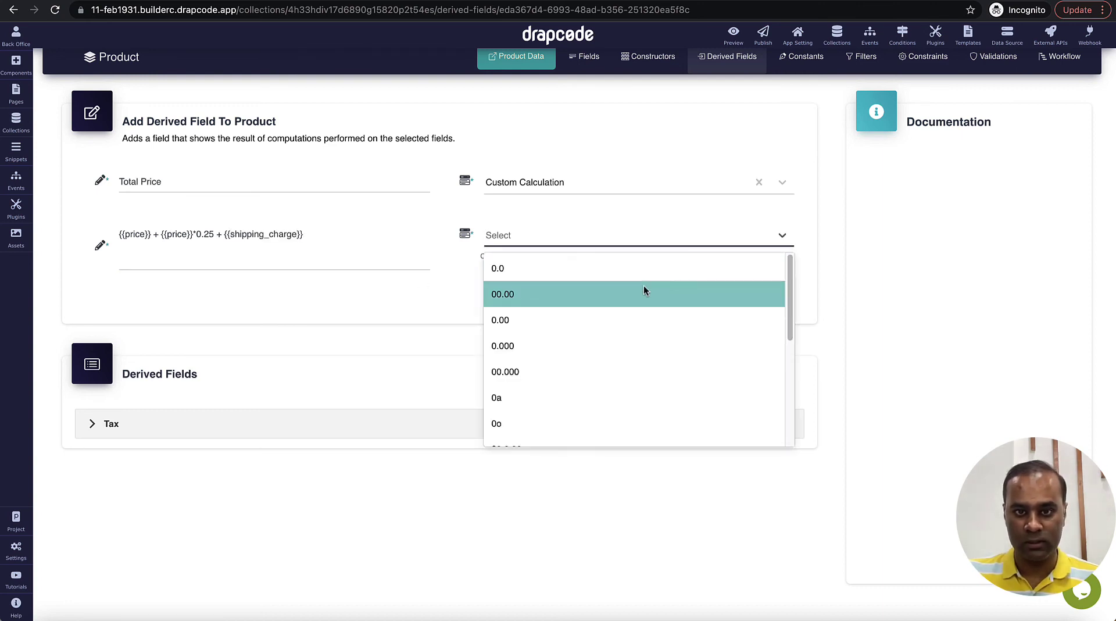
left_click(639, 268)
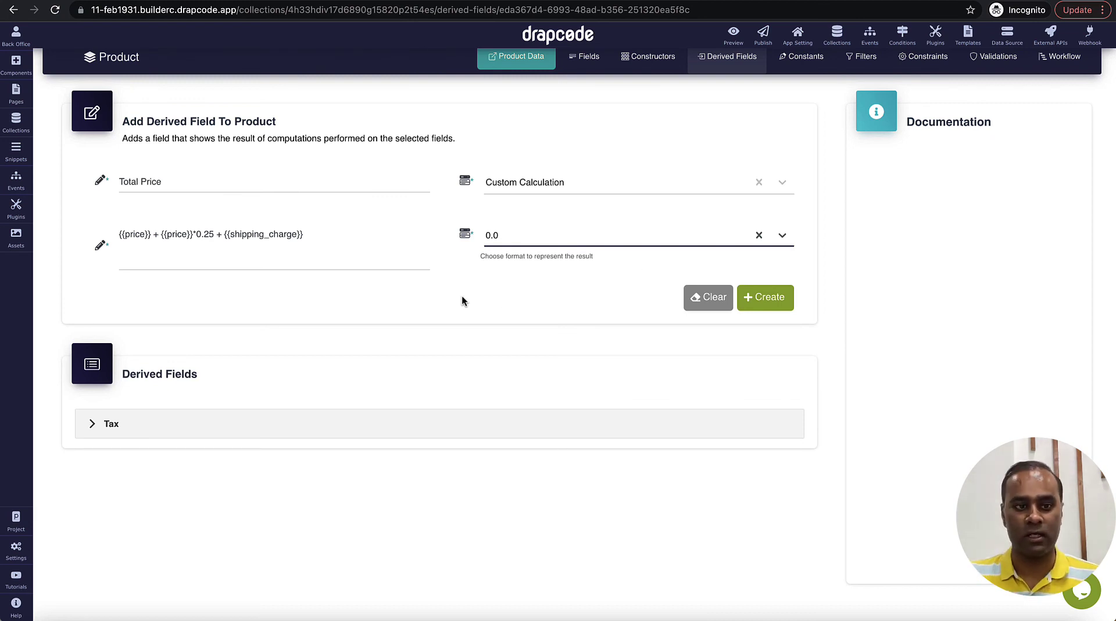
left_click(161, 235)
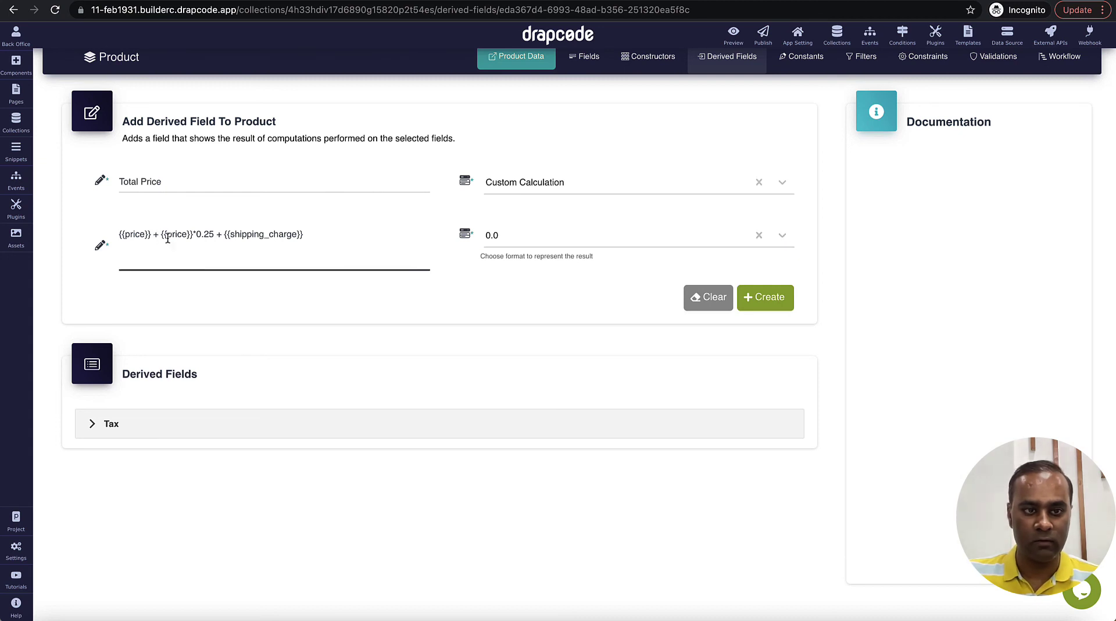
type("(")
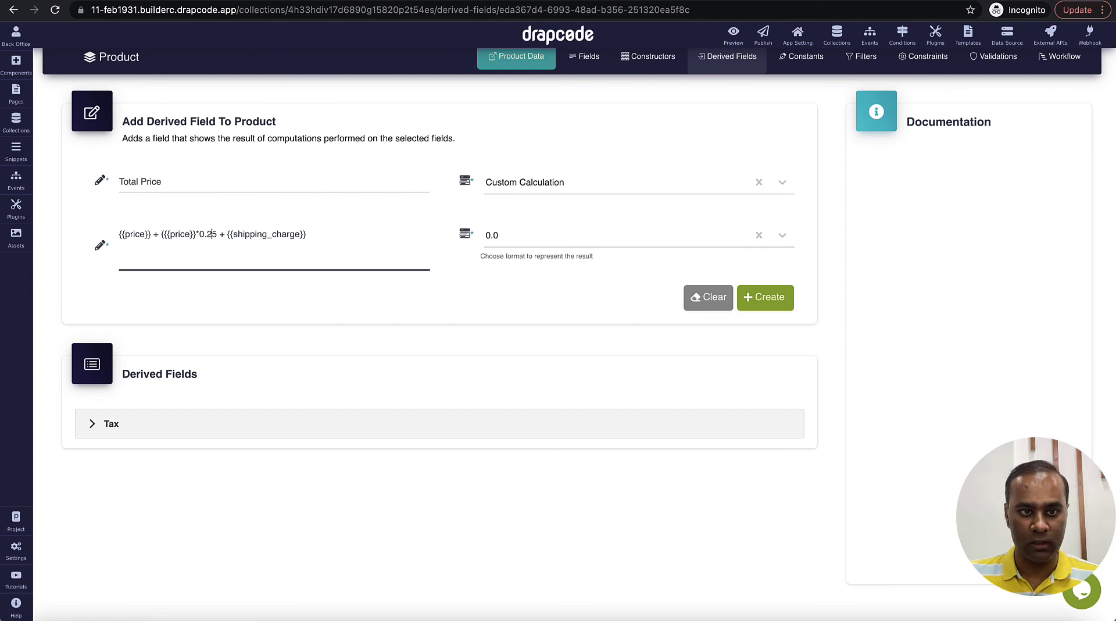
type(")")
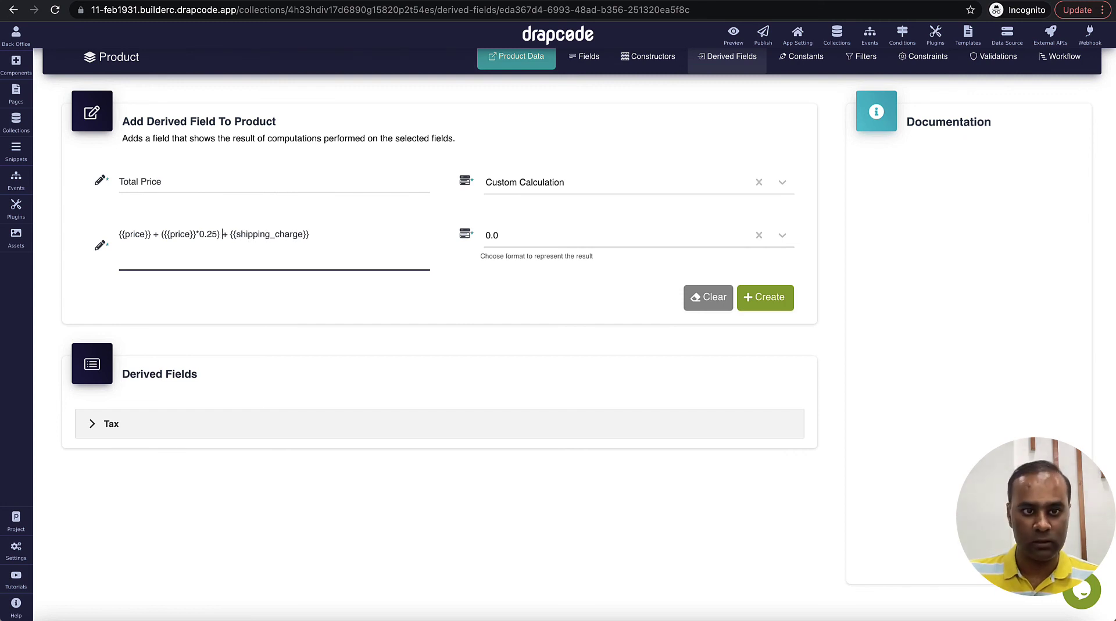
left_click(229, 233)
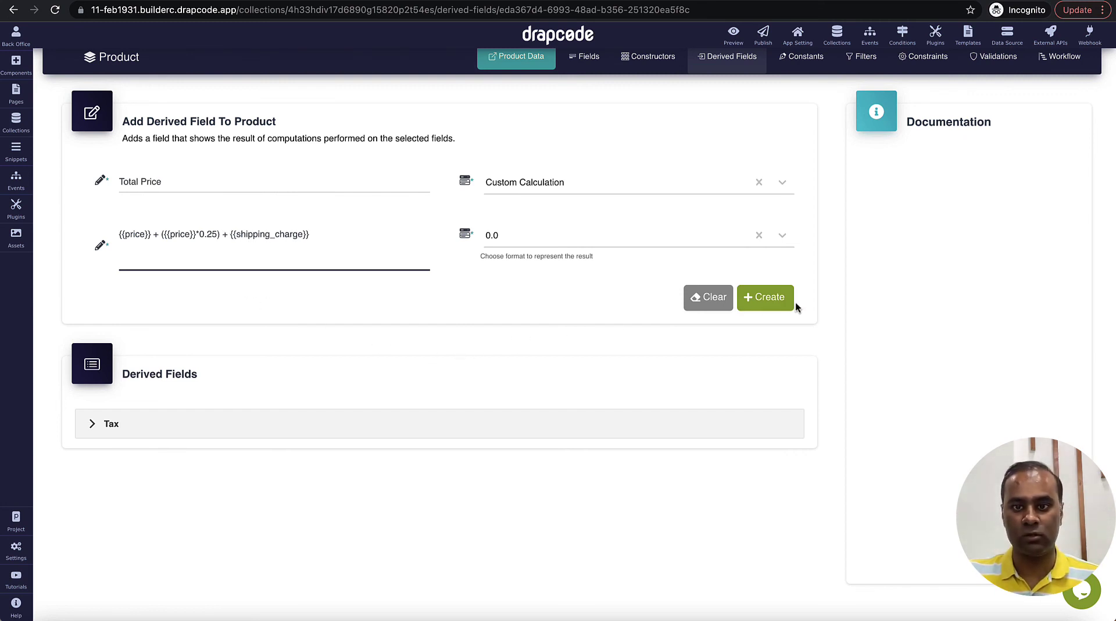
- Create the Total Price derived field and reload the page builder
left_click(773, 298)
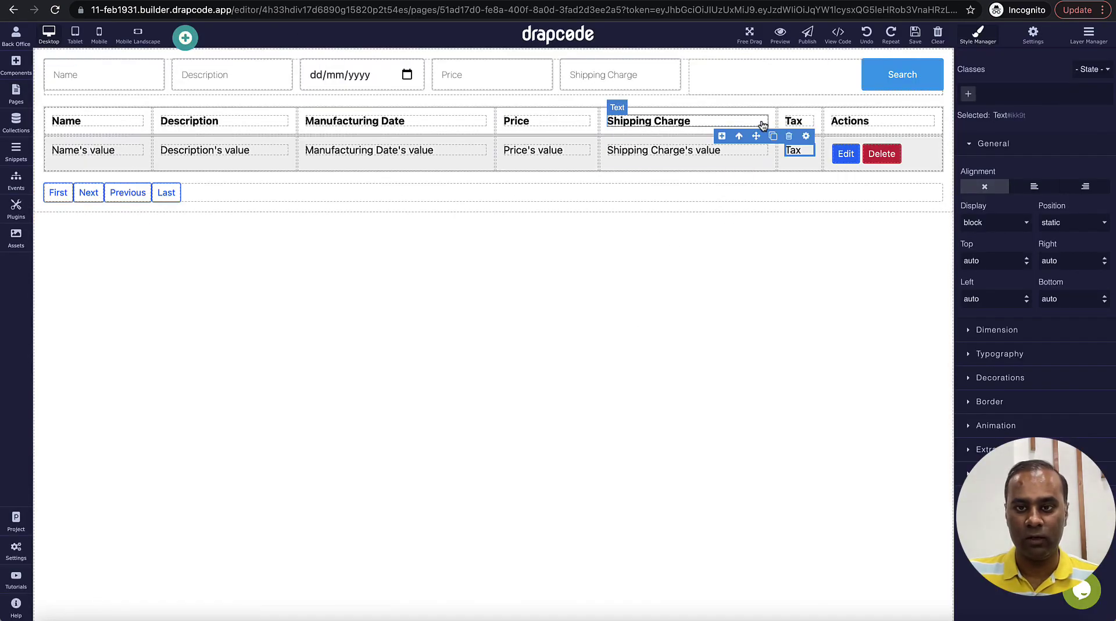
left_click(806, 118)
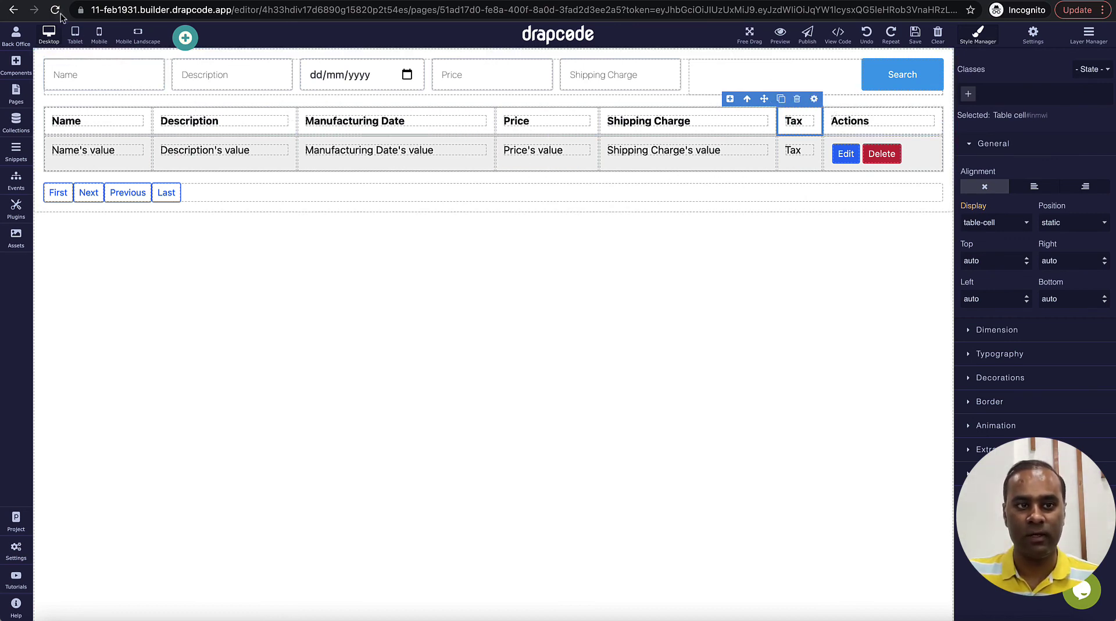
left_click(942, 95)
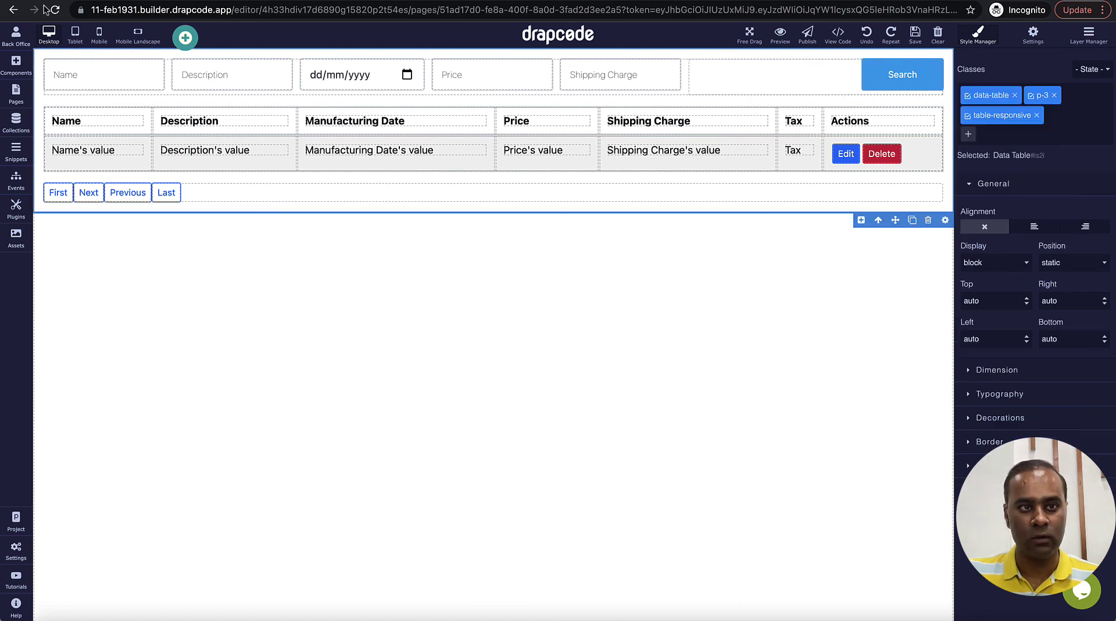
left_click(54, 10)
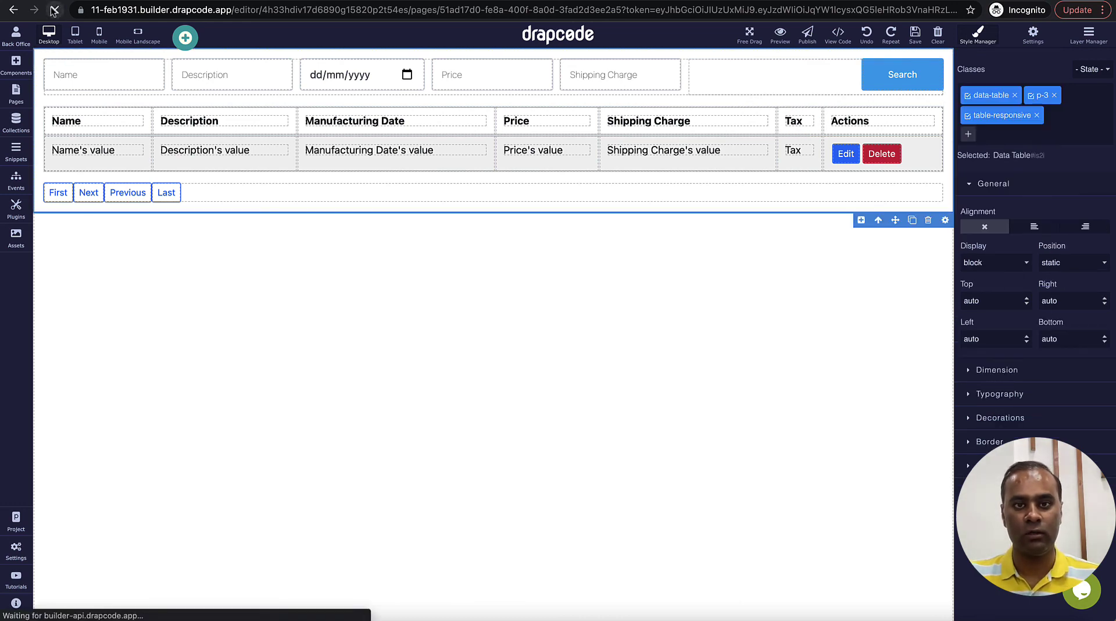
- Duplicate the Tax column and bind the new column's field to Total Price
left_click(819, 116)
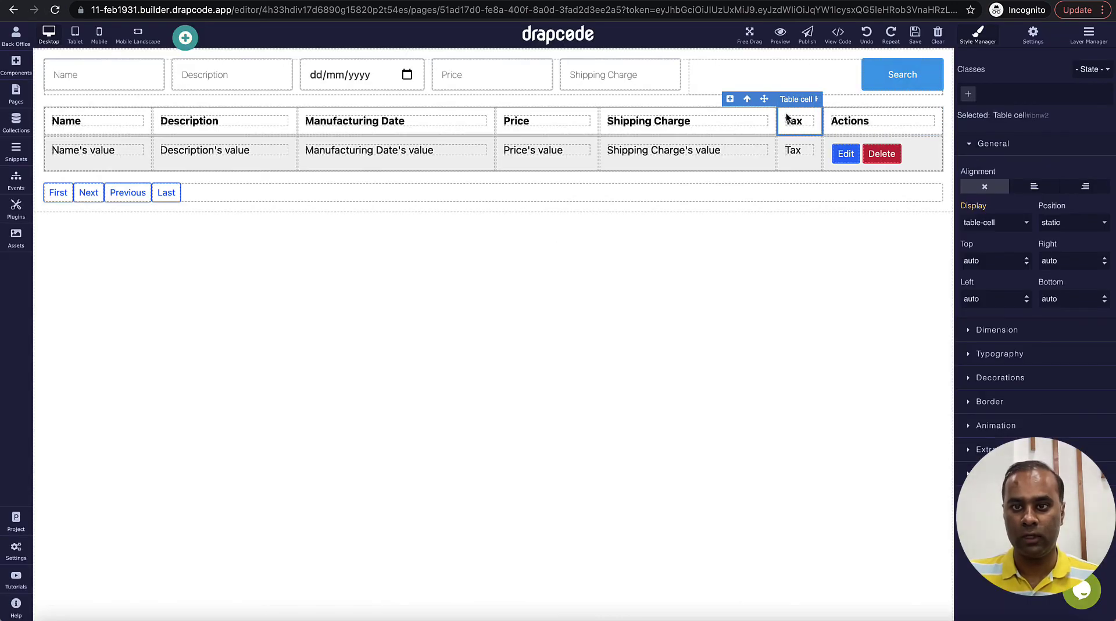
left_click_drag(786, 117, 732, 140)
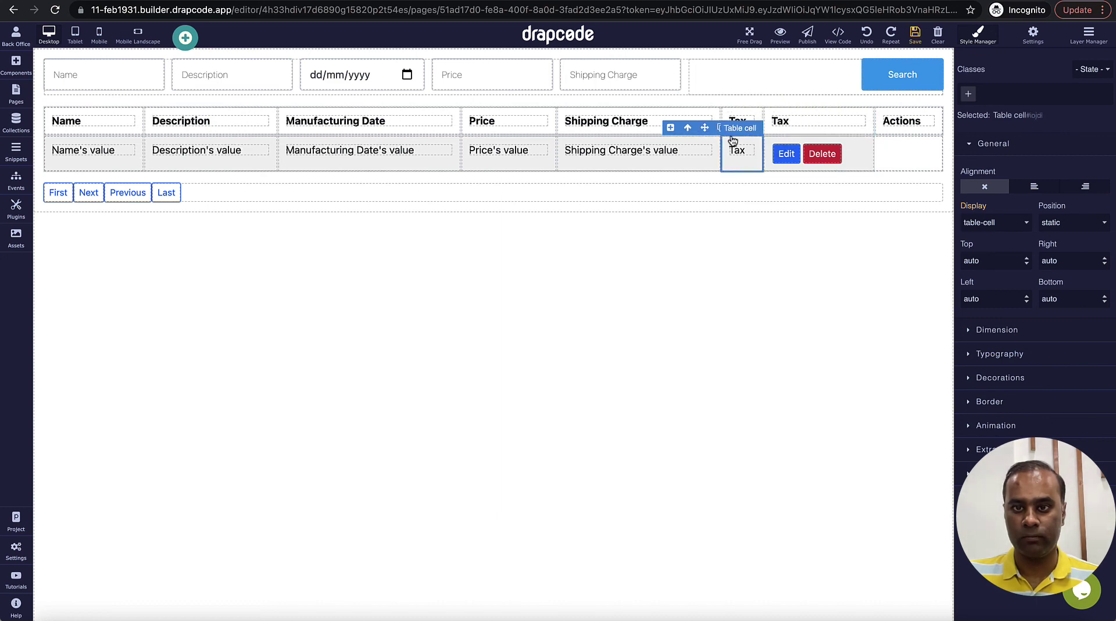
left_click(821, 117)
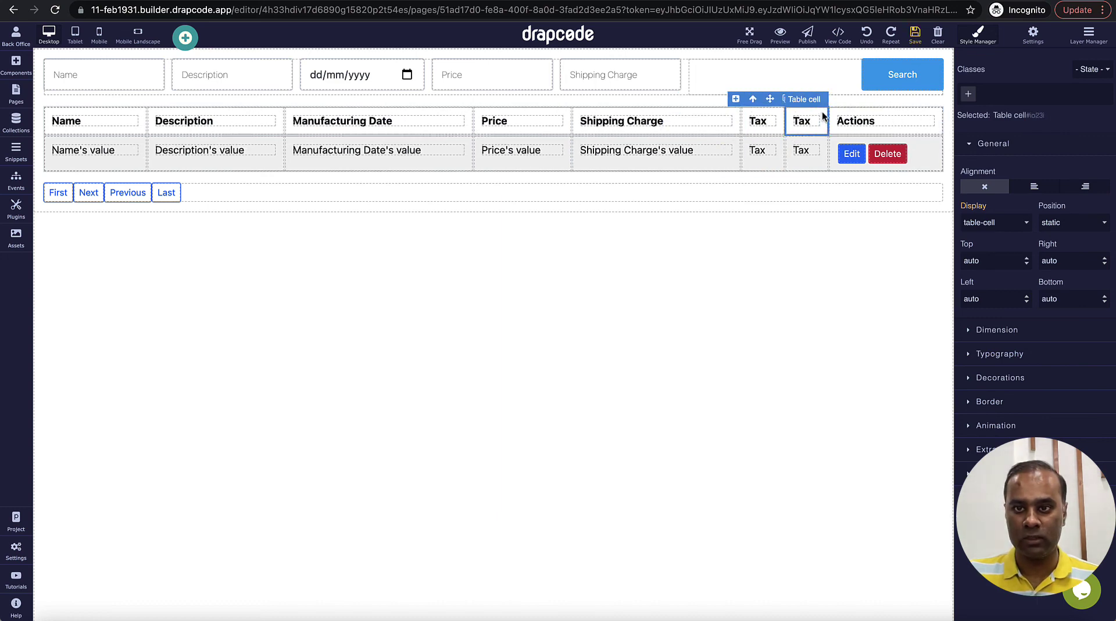
left_click(819, 99)
left_click(614, 303)
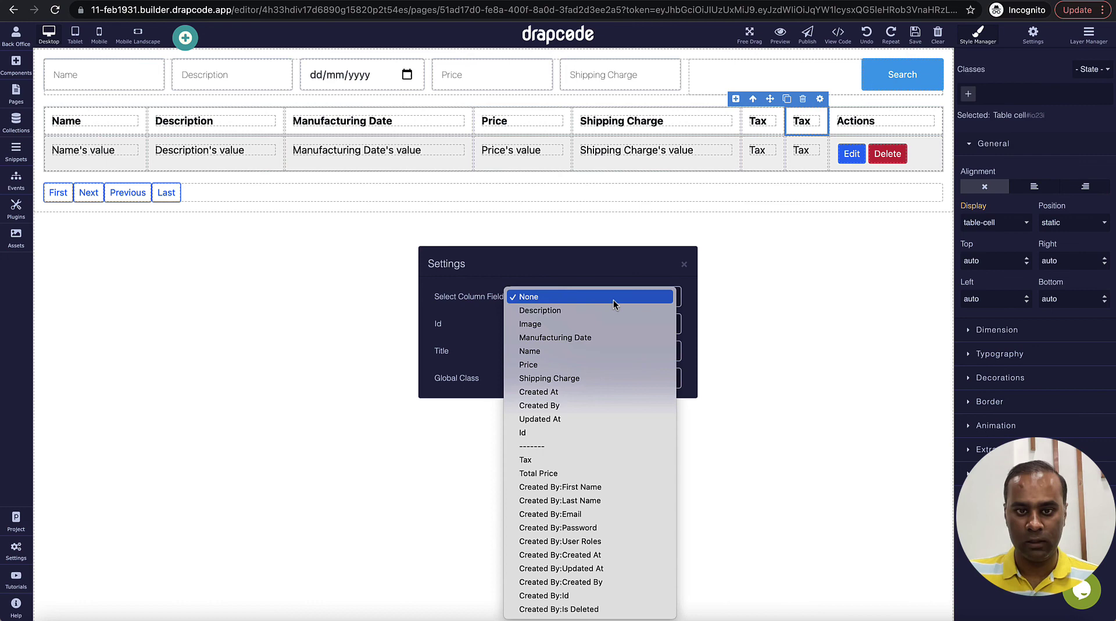
left_click(575, 471)
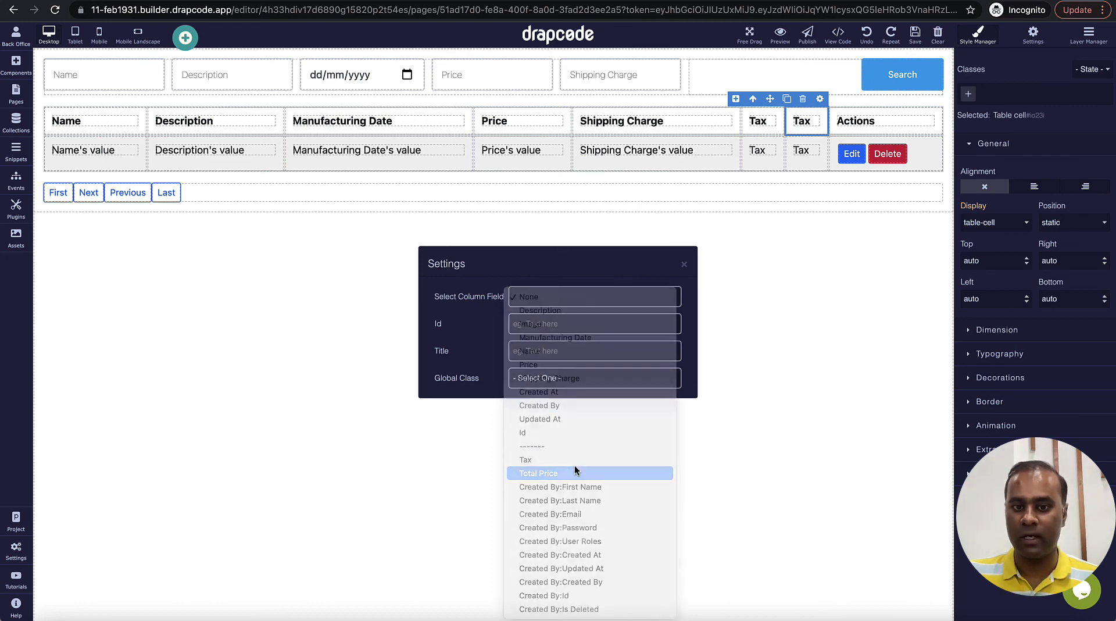
left_click(684, 263)
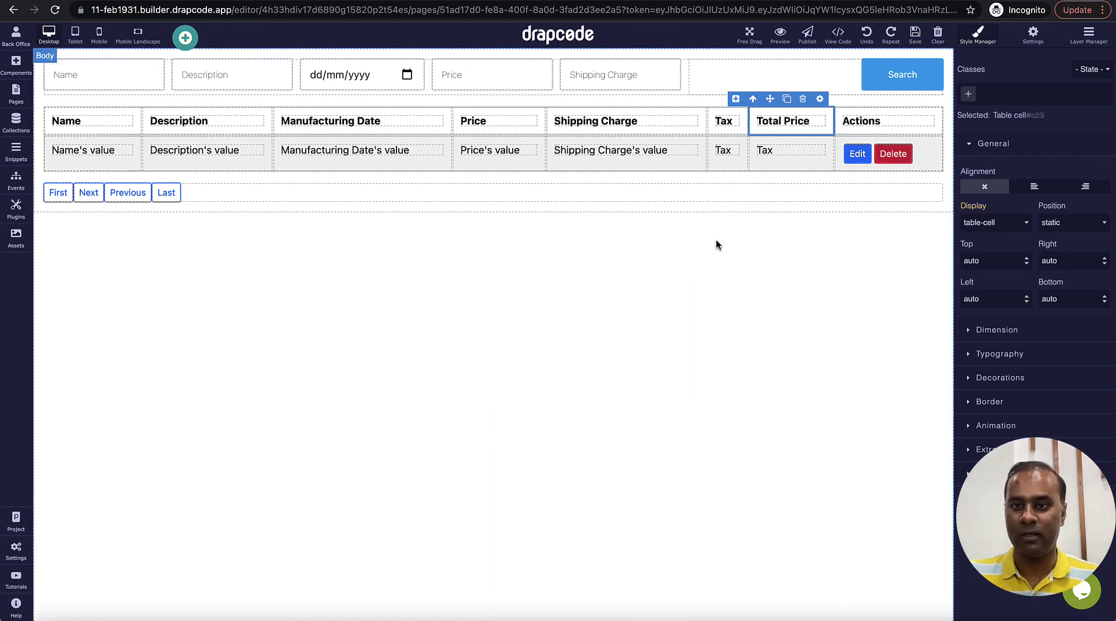
- Label the new column 'Toral Price', save the page, and go to the preview
double_click(787, 152)
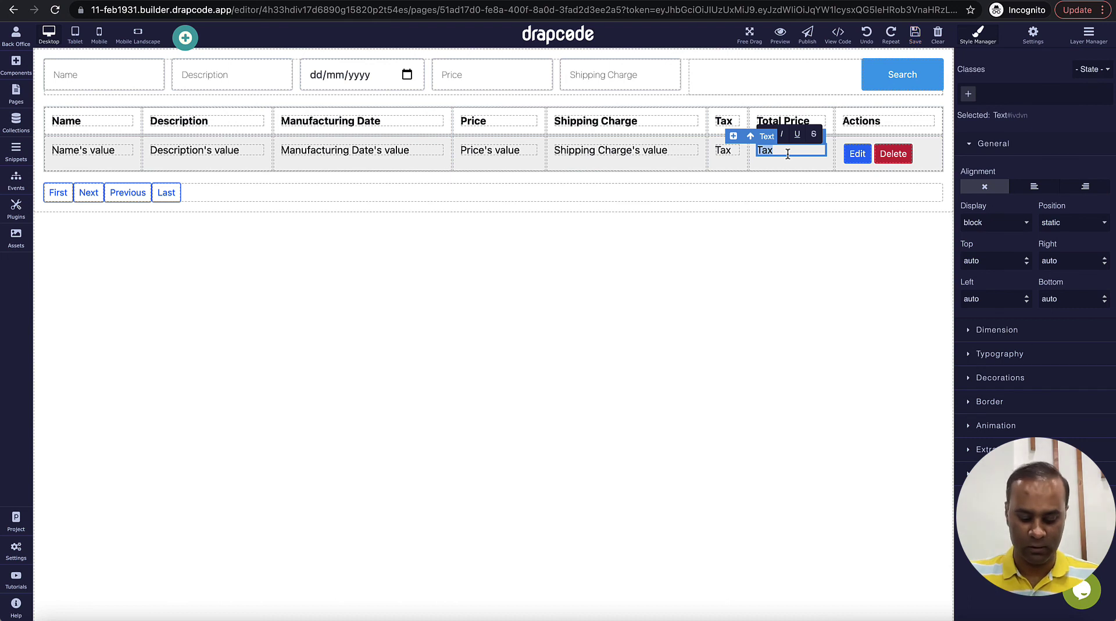
type("Toral P")
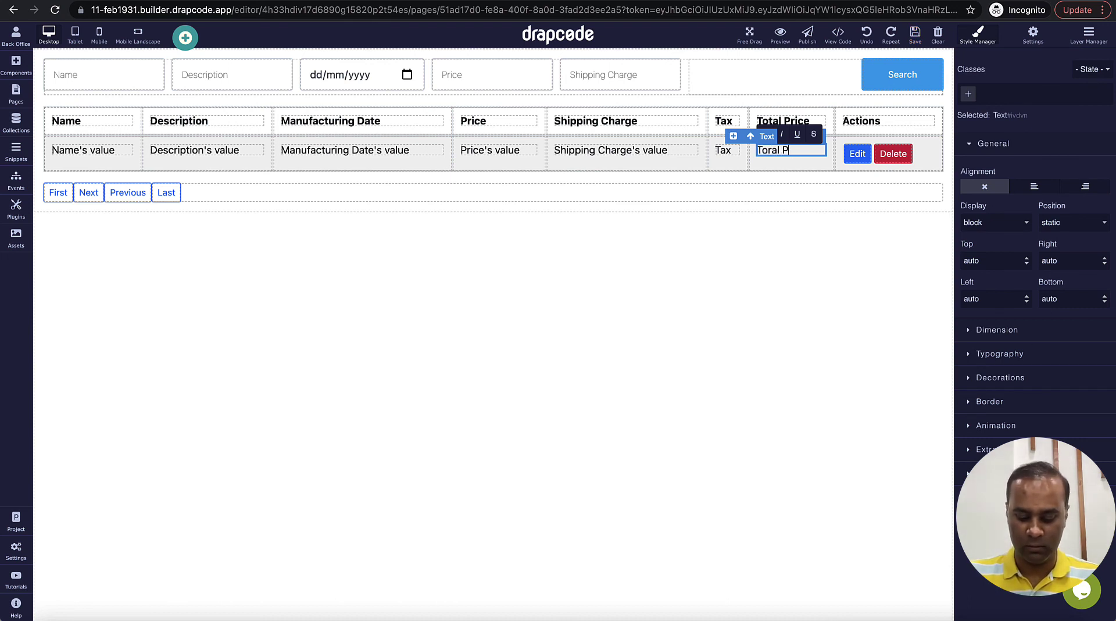
type("rice")
left_click(914, 35)
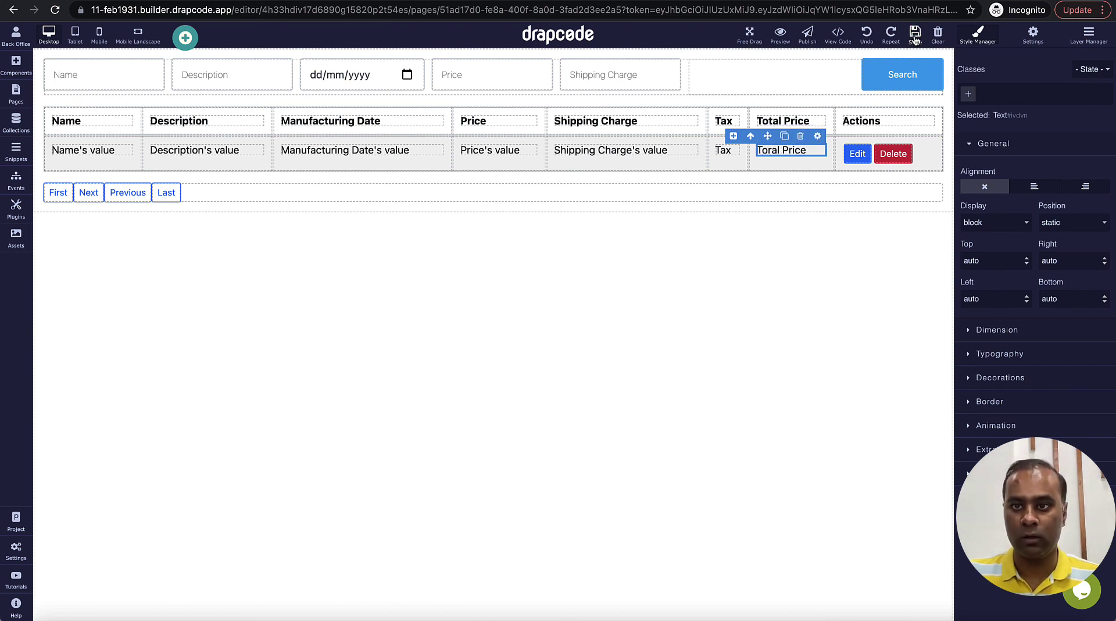
left_click(418, 362)
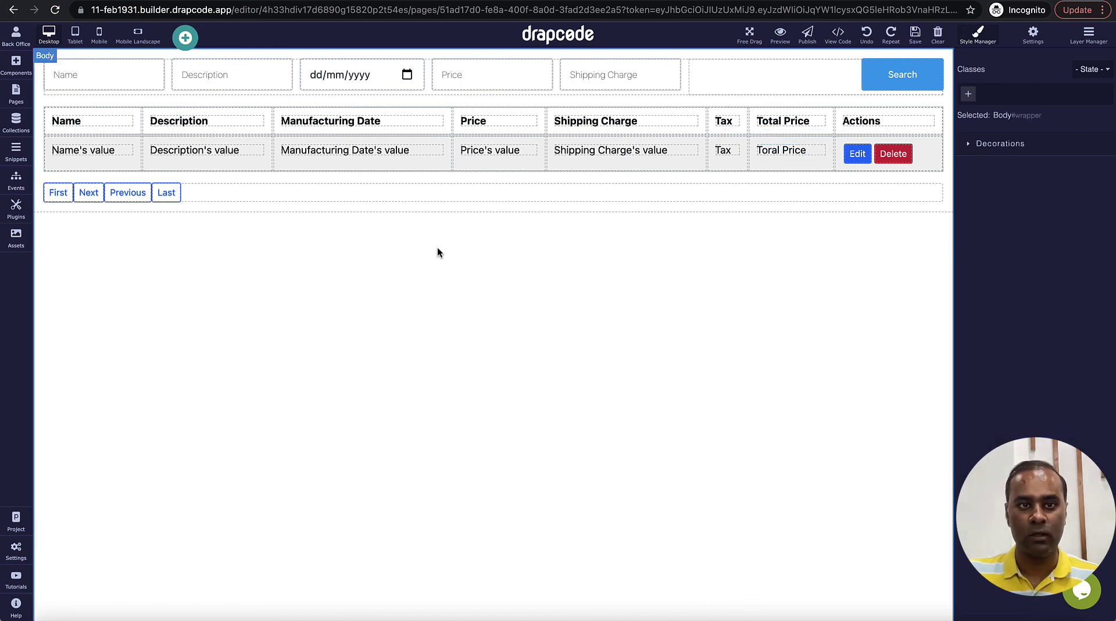
key("ctrl+Tab")
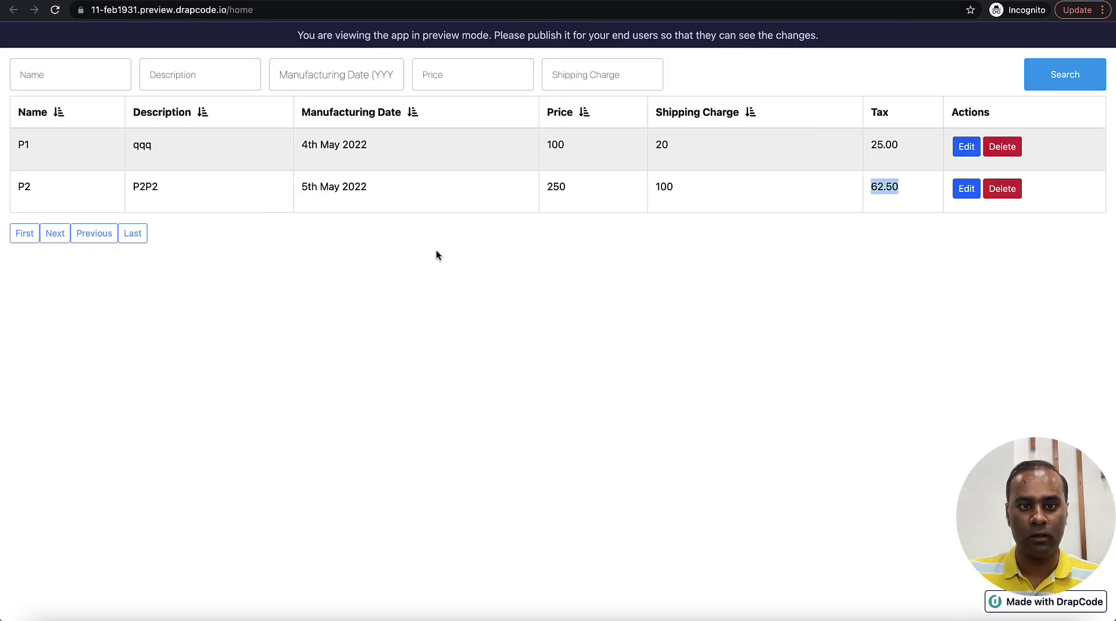
- Reload the preview and verify Total Price: P1 100+25.00+20=145.0, P2 250+62.50+100=412.5
left_click(54, 11)
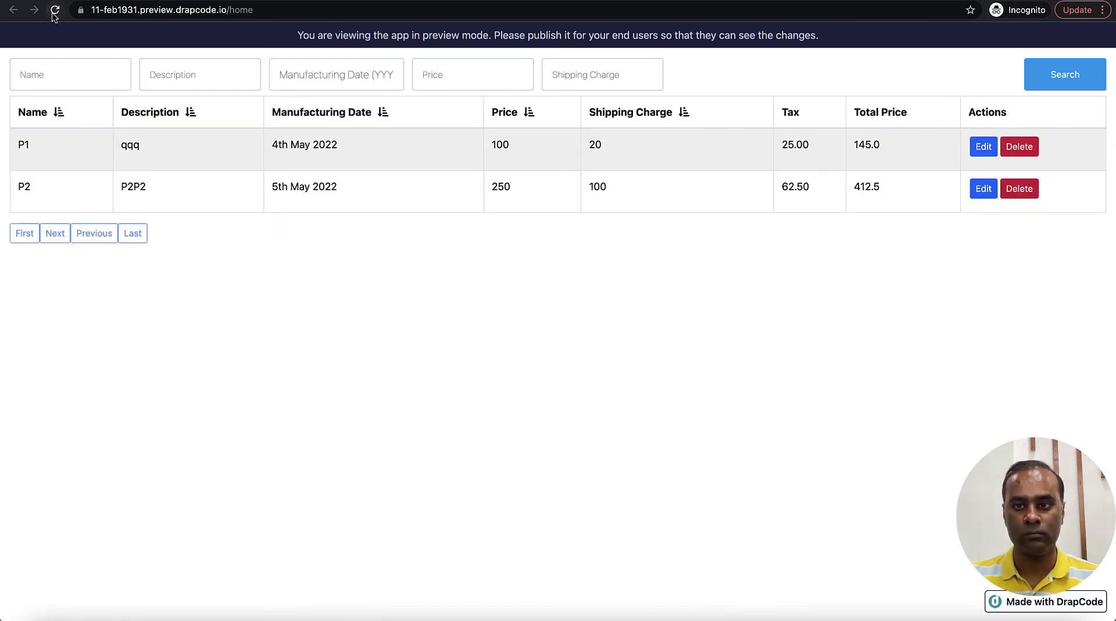
left_click_drag(854, 145, 897, 144)
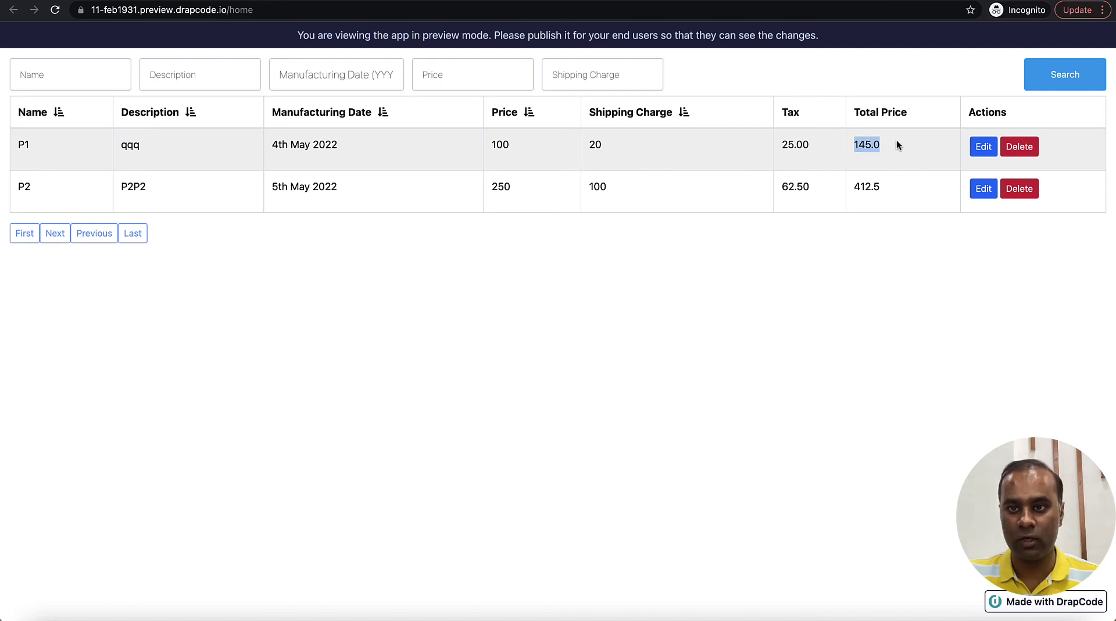
double_click(498, 145)
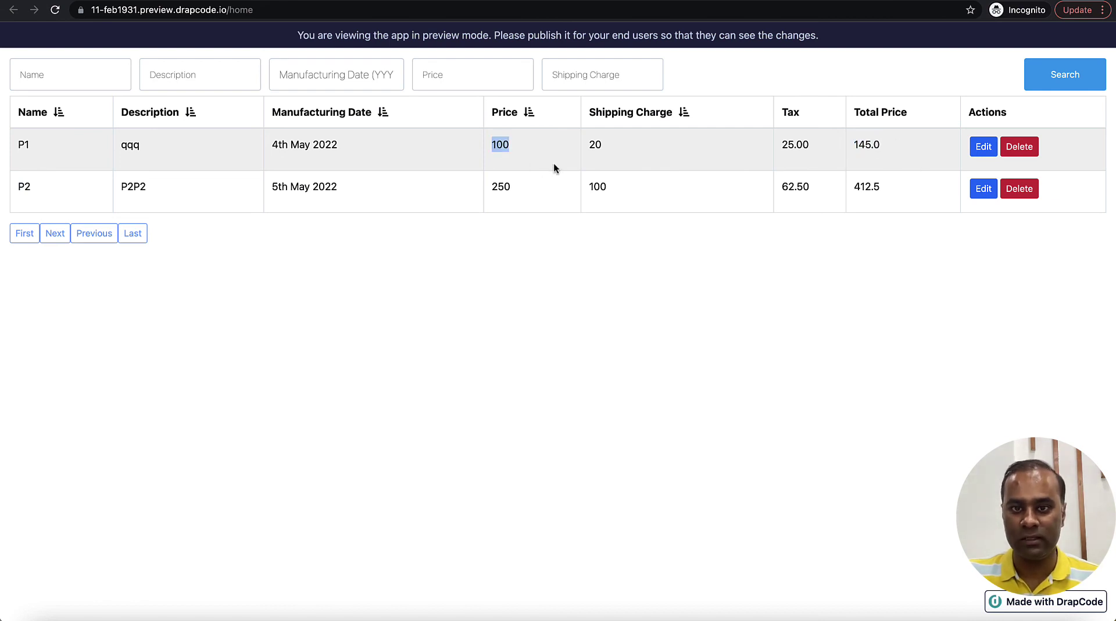
double_click(593, 145)
double_click(785, 145)
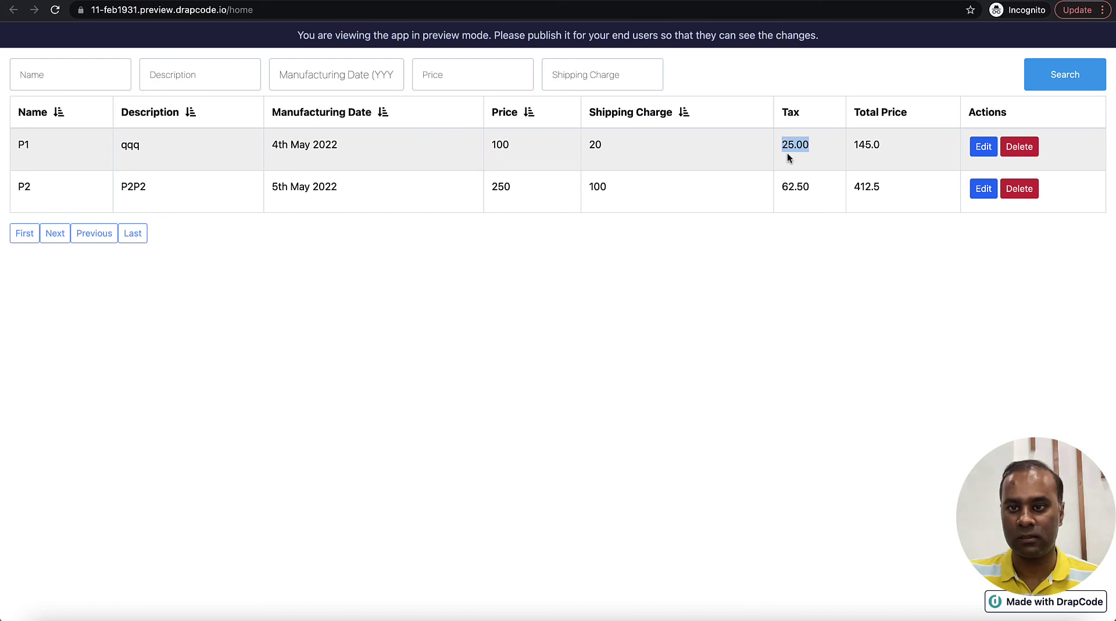
double_click(500, 186)
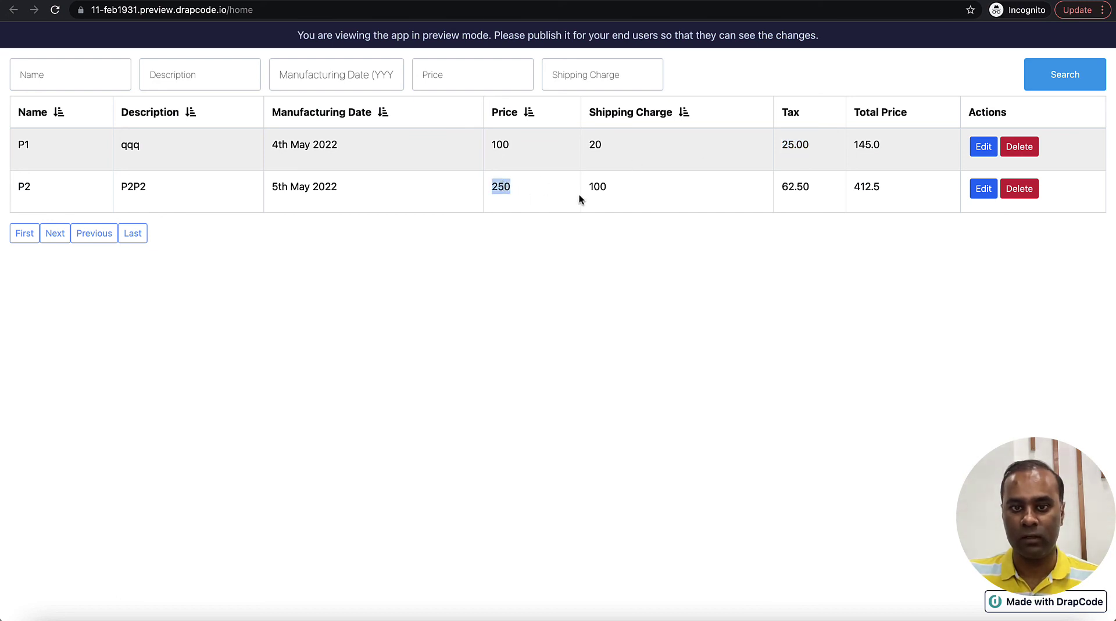
double_click(596, 186)
double_click(796, 187)
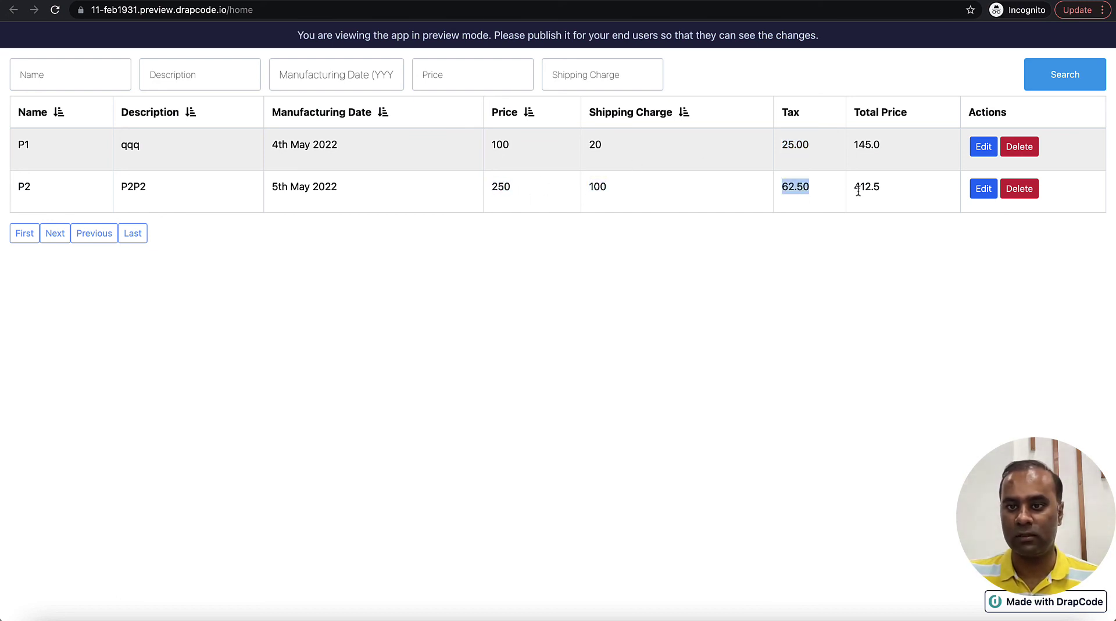
left_click_drag(858, 191, 889, 192)
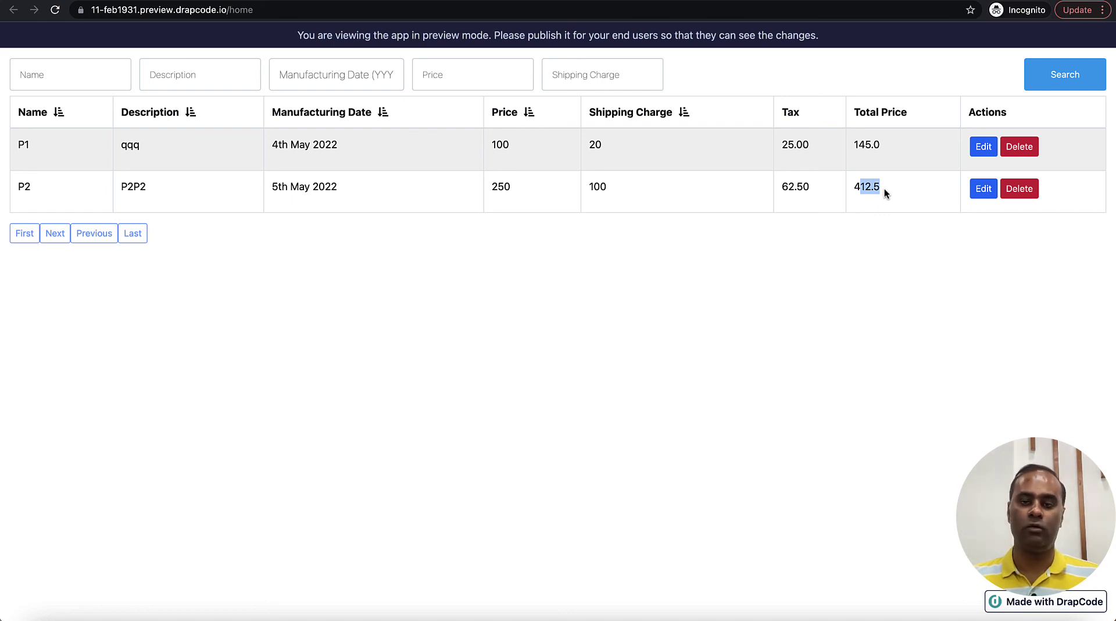